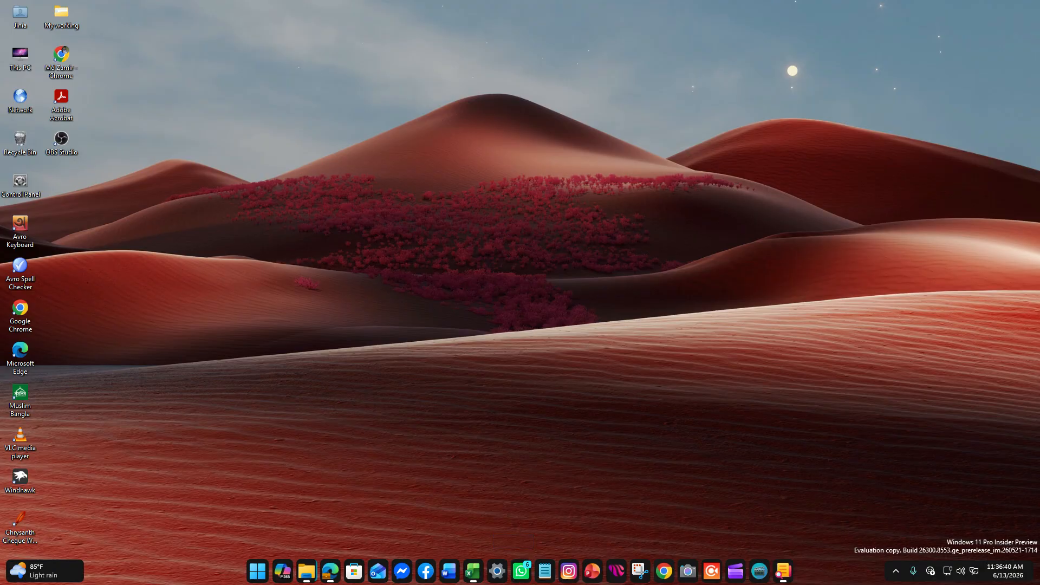
Switch to the Balance Sheet-EAS workbook in Excel and look through the early journal entries on the General sheet.
left_click(472, 571)
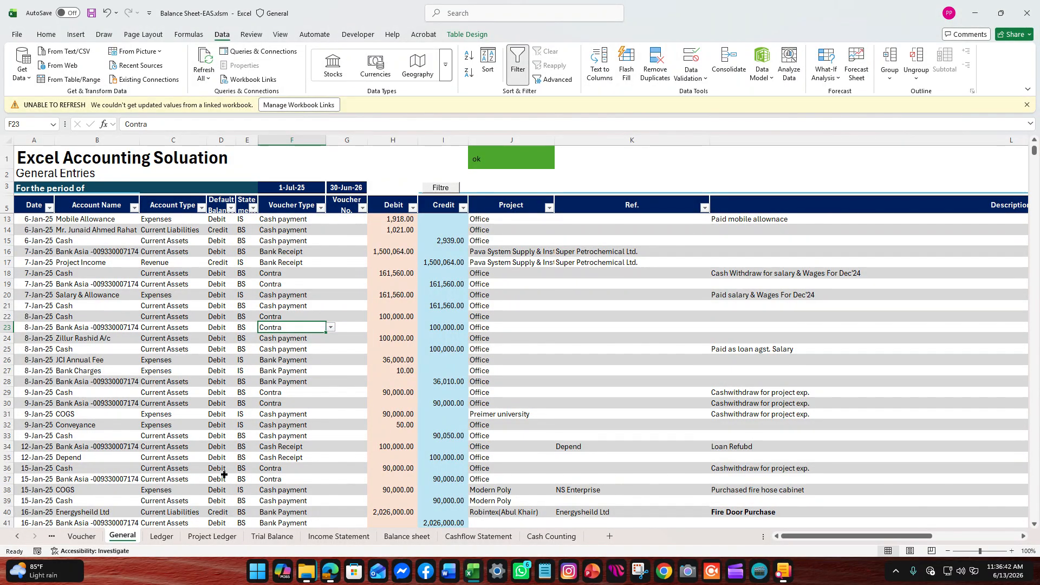
scroll(325, 346, "up", 2)
scroll(361, 304, "down", 7)
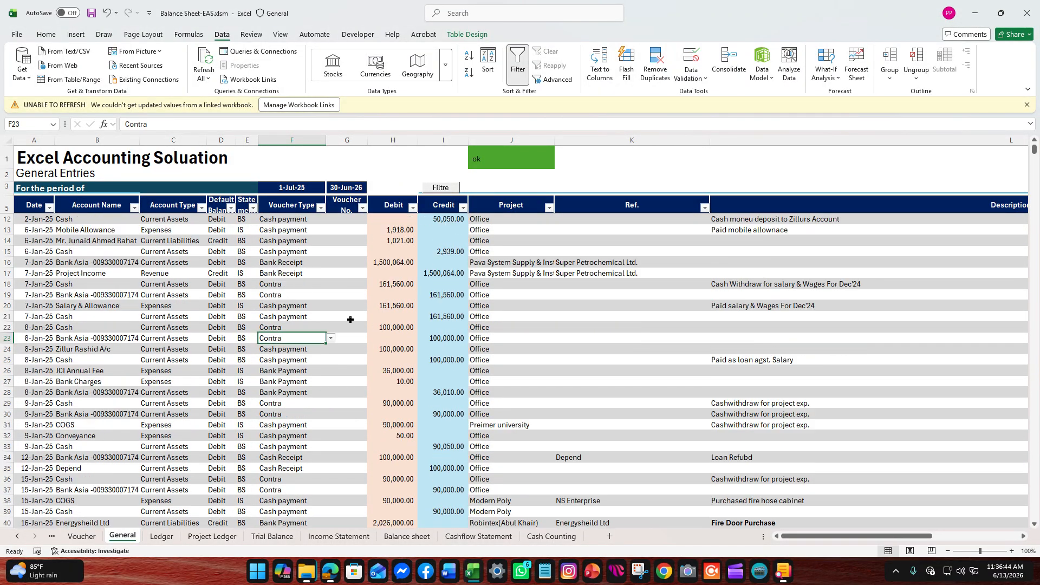
scroll(361, 340, "down", 20)
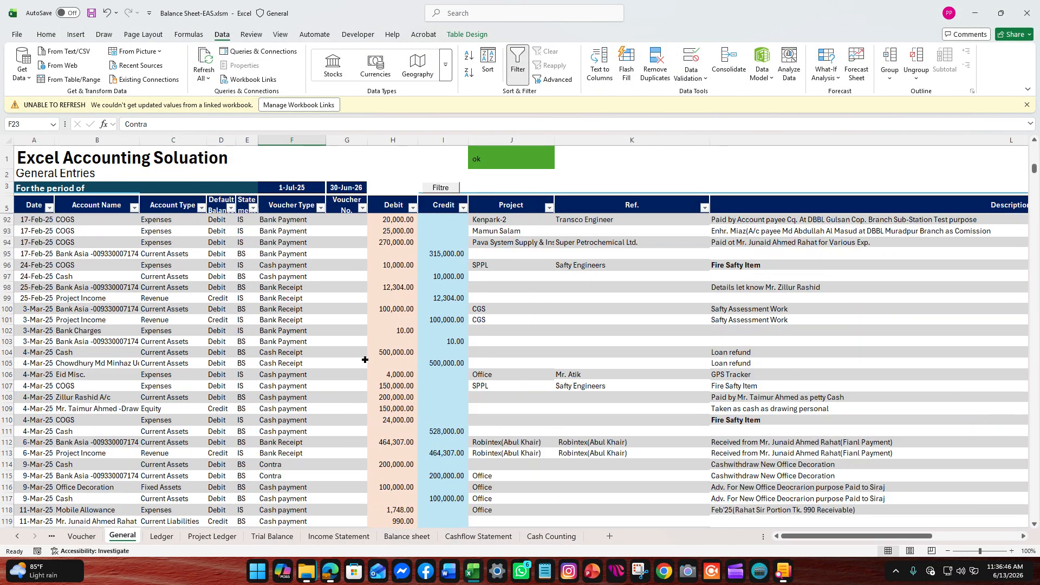
scroll(311, 365, "up", 19)
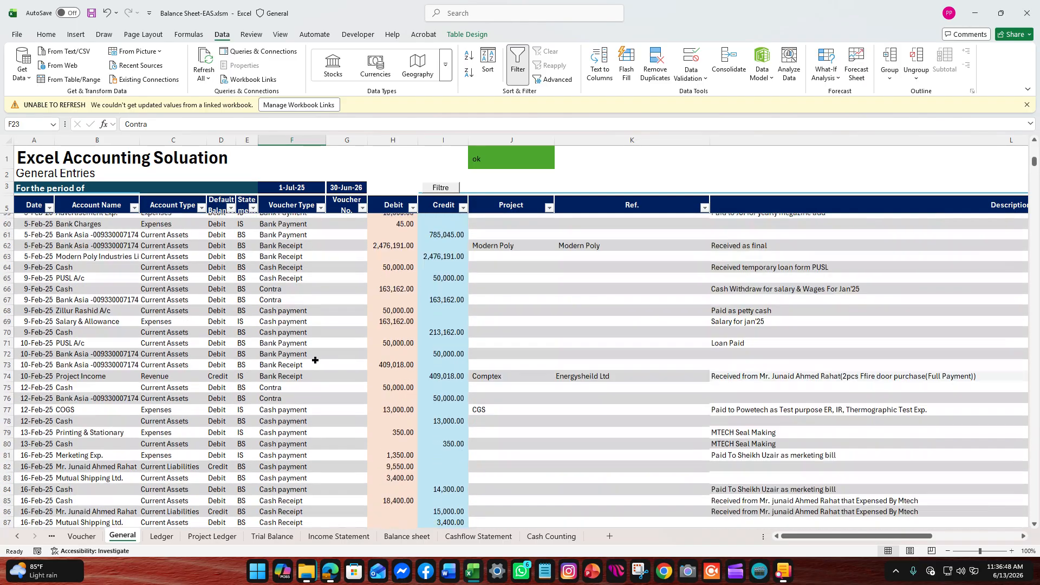
scroll(319, 359, "up", 12)
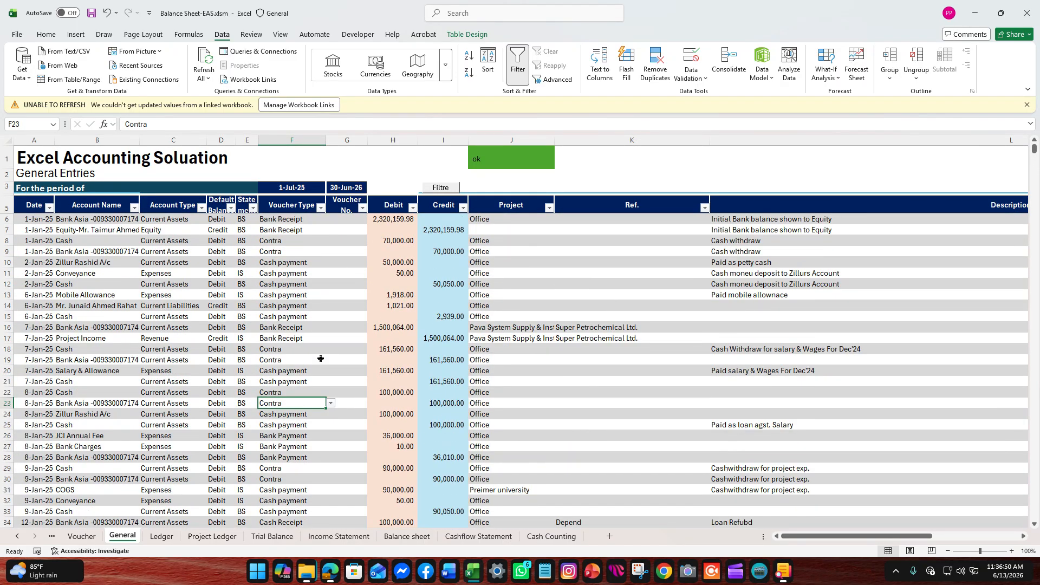
scroll(340, 353, "down", 4)
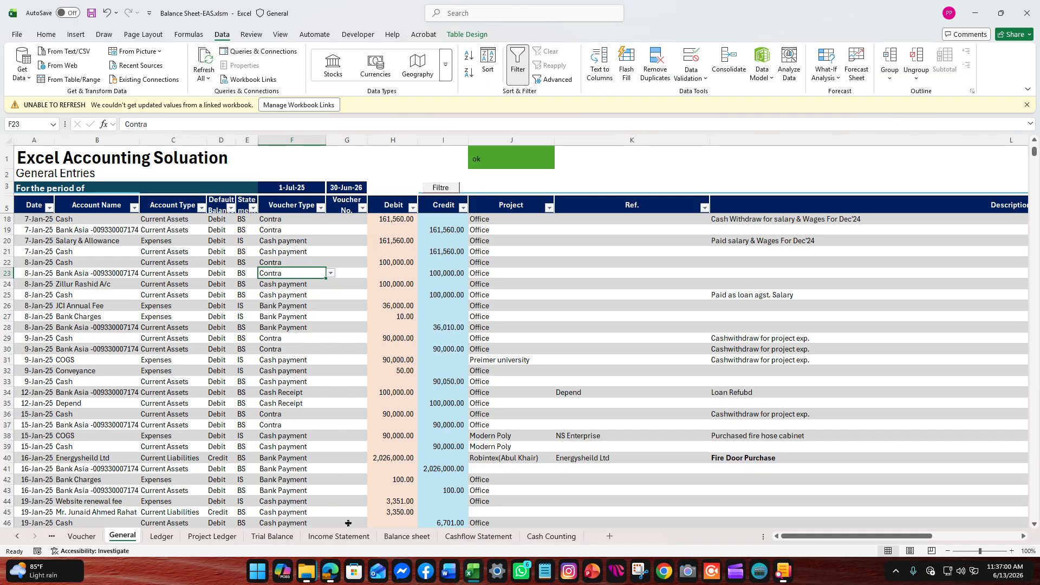
View the Balance sheet and Ledger sheets and return to the General sheet.
left_click(407, 536)
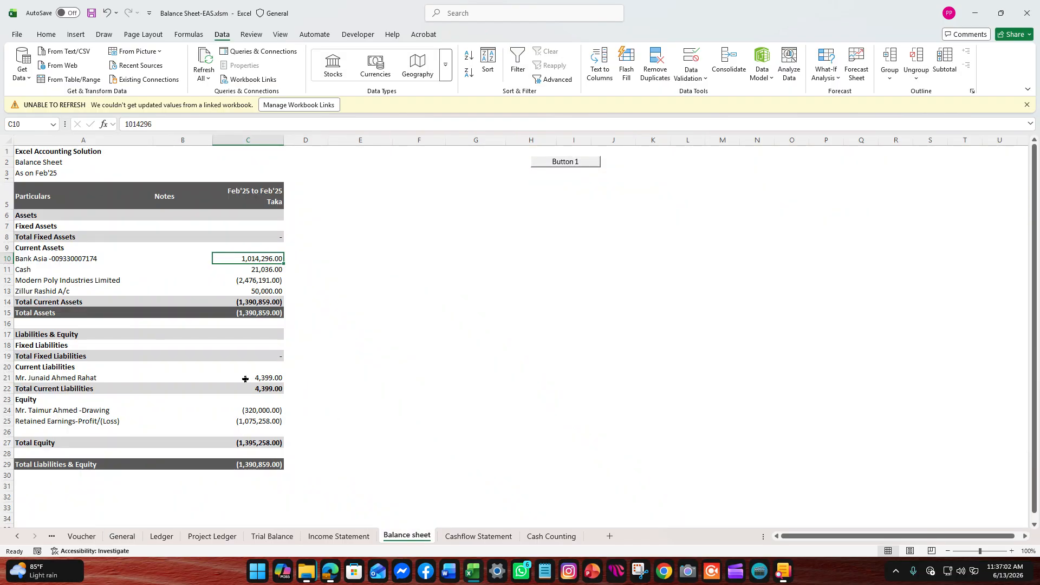
left_click(162, 536)
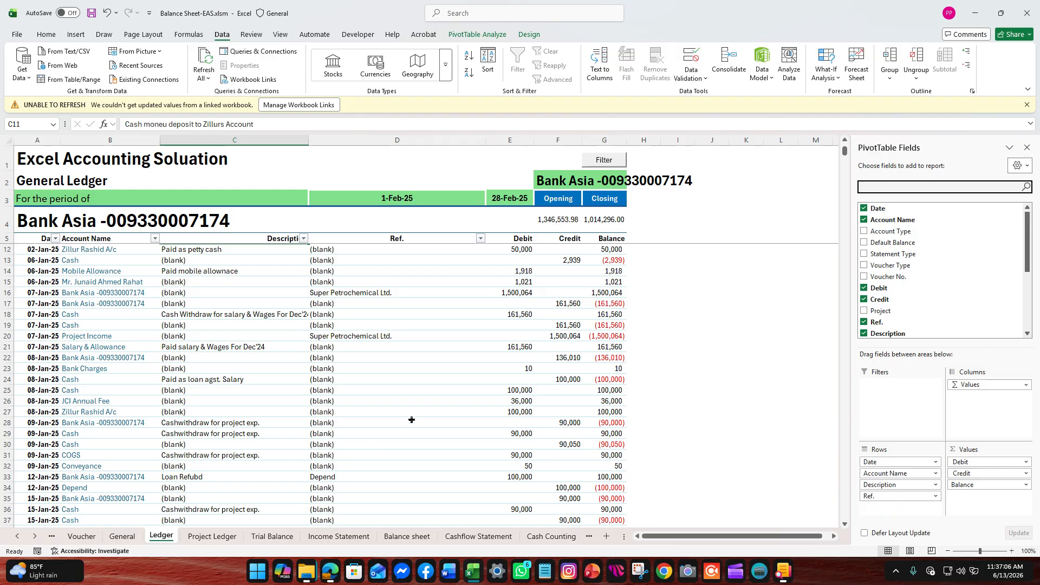
left_click(122, 536)
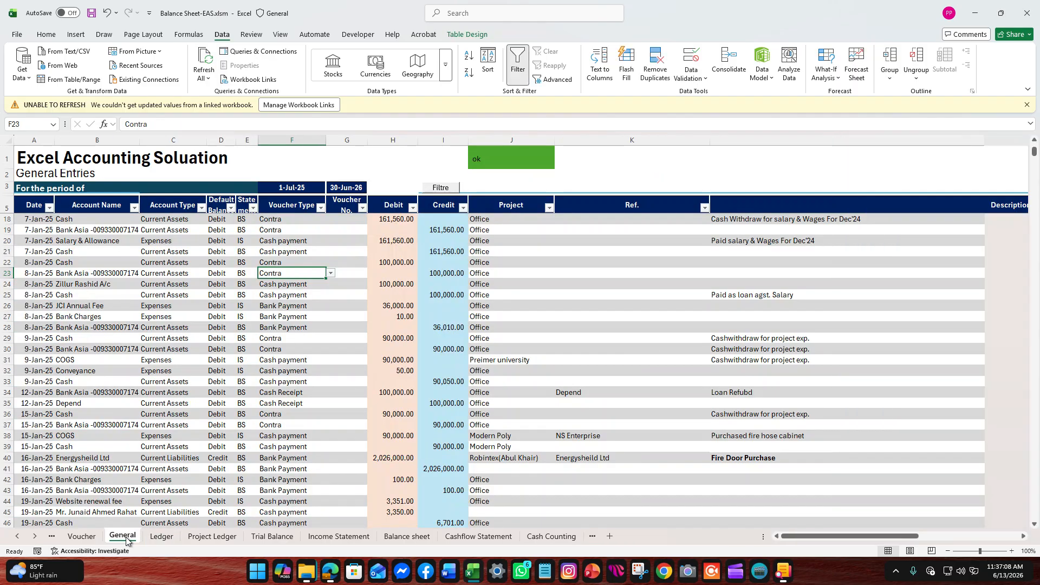
Examine the General entries from the first row down to the latest 2026 rows.
scroll(340, 331, "up", 2)
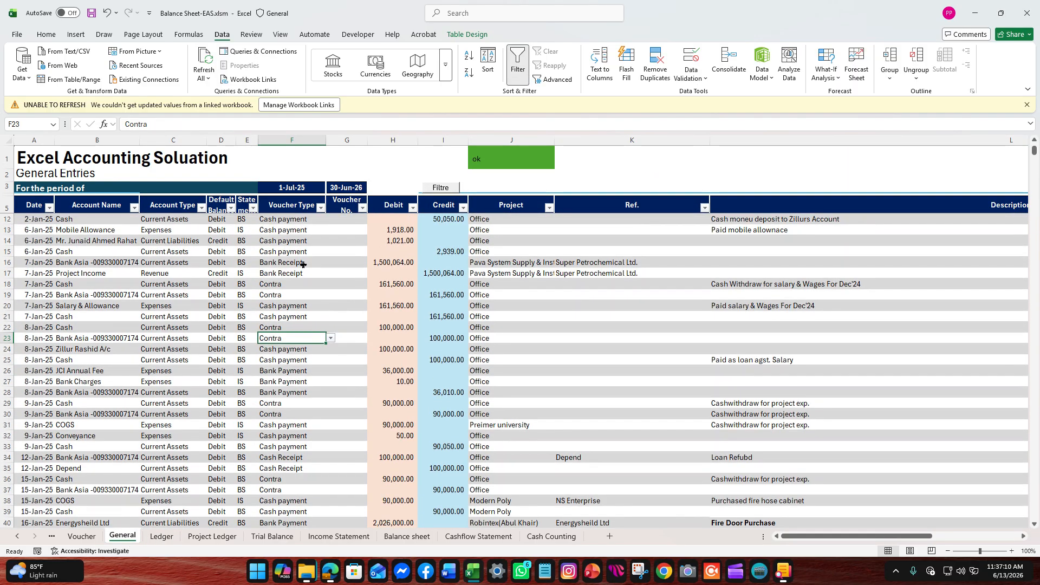
scroll(253, 275, "up", 2)
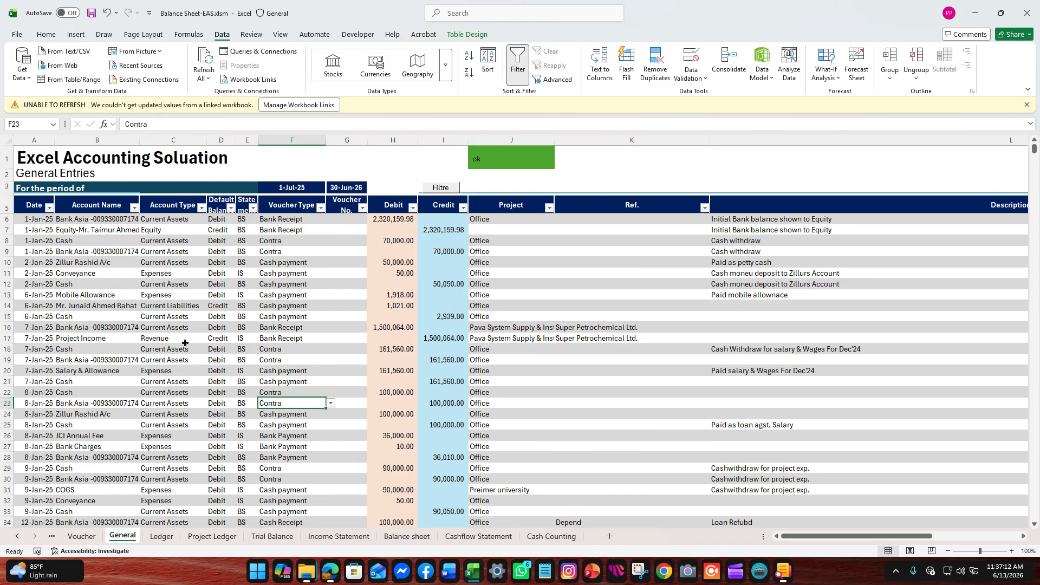
scroll(179, 341, "down", 14)
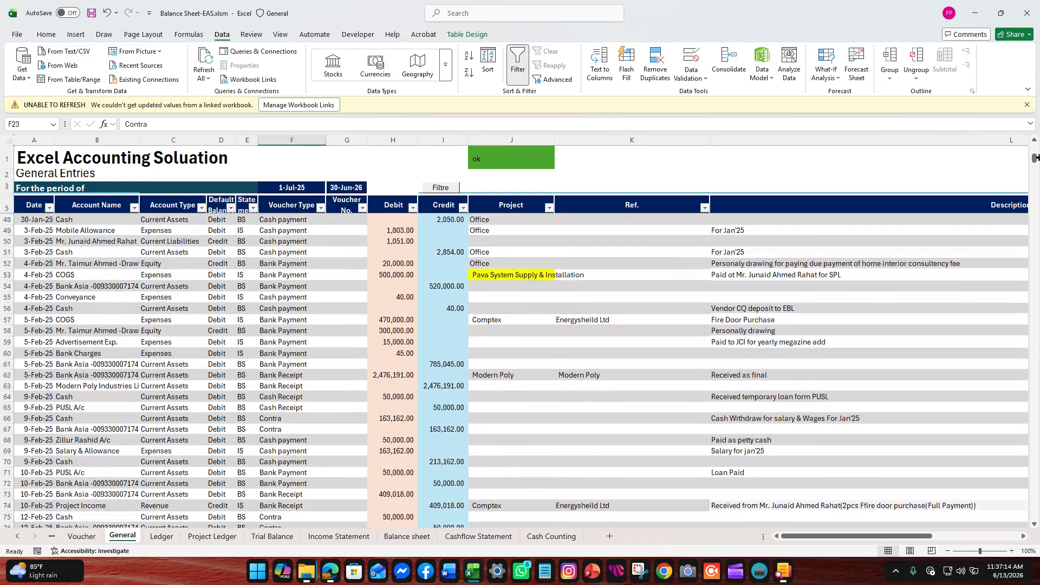
left_click_drag(1036, 153, 1036, 394)
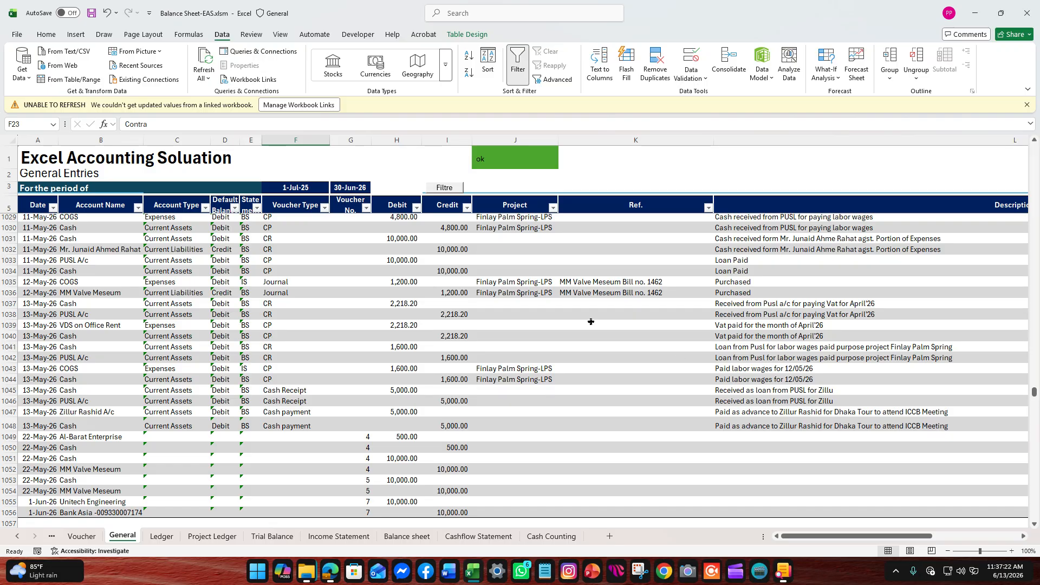
scroll(400, 379, "up", 20)
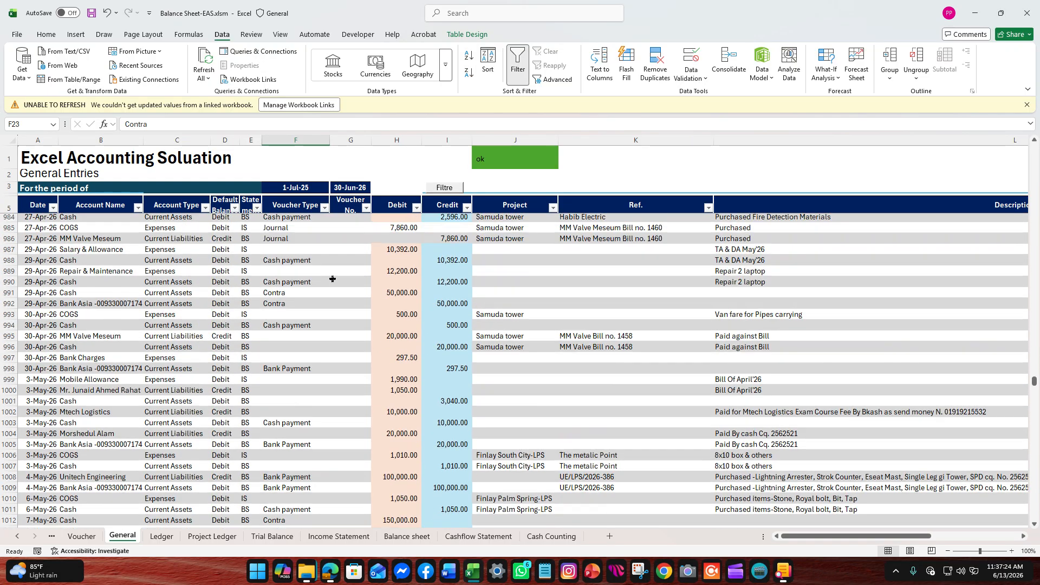
scroll(279, 246, "up", 1)
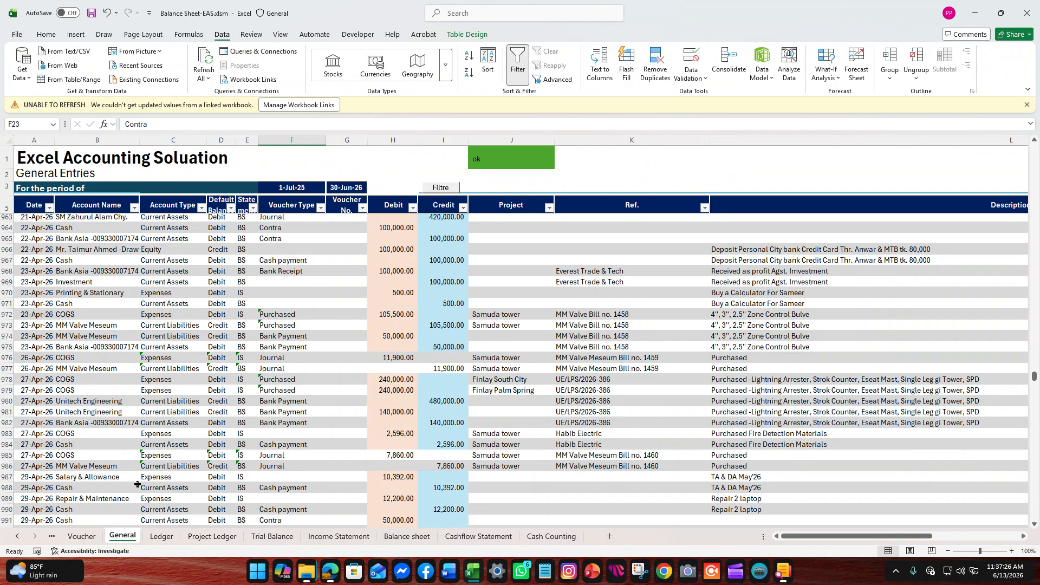
scroll(285, 306, "up", 6)
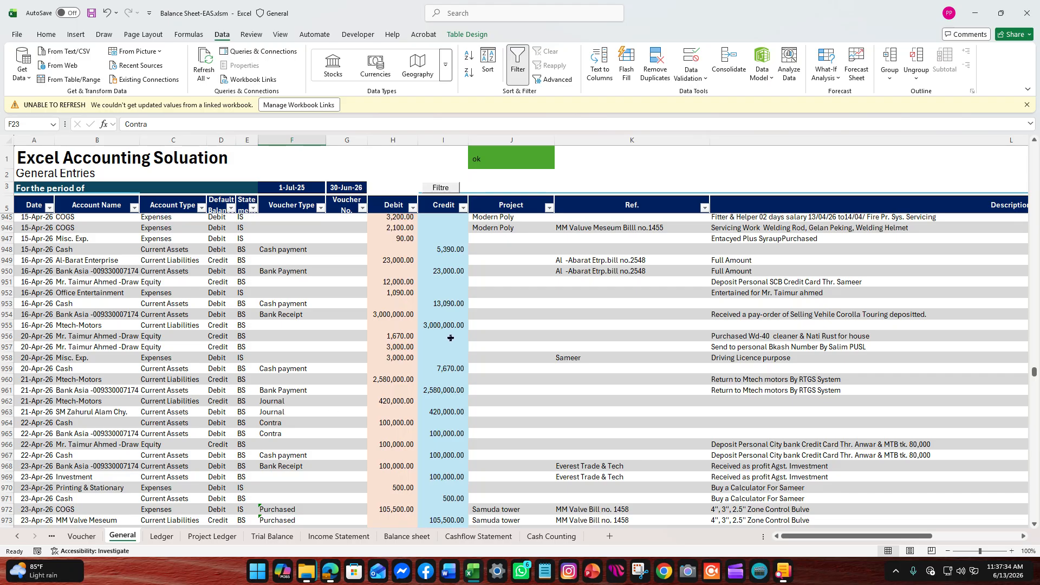
Filter the General entries to the period 1-Jul-25 to 30-Jun-26 and review the filtered rows.
left_click(441, 189)
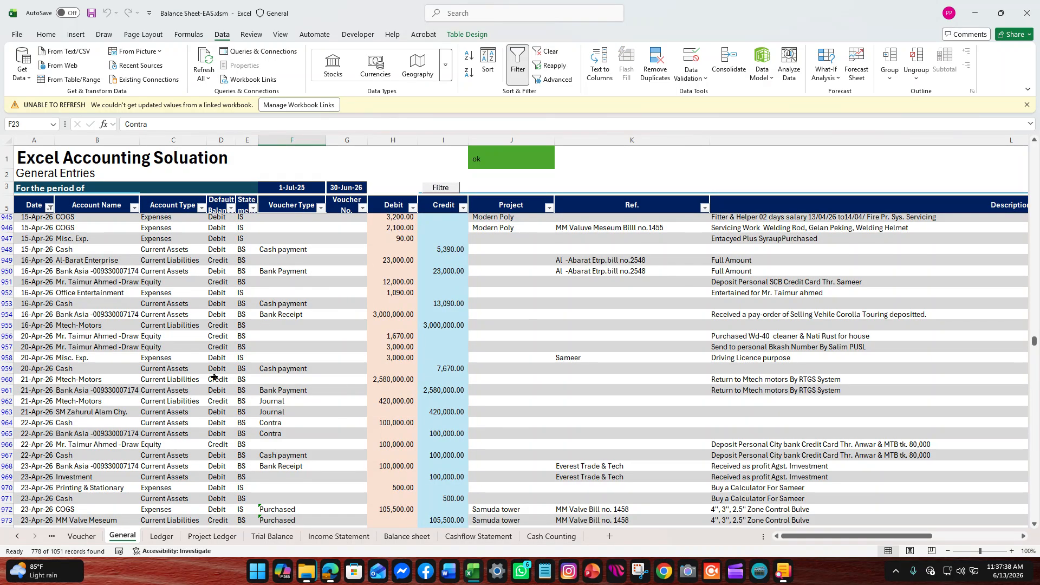
scroll(249, 360, "down", 8)
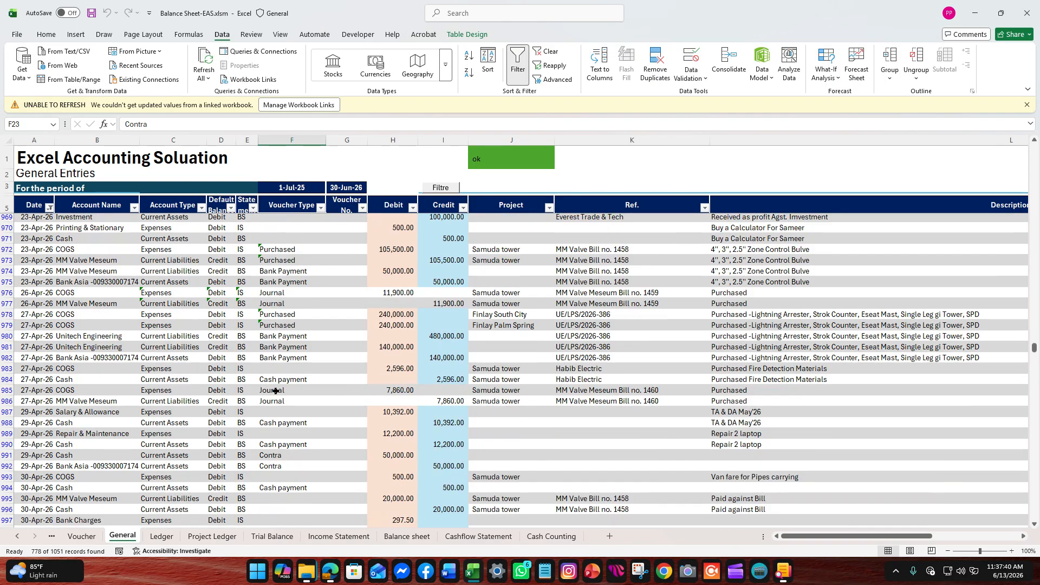
scroll(276, 391, "down", 1)
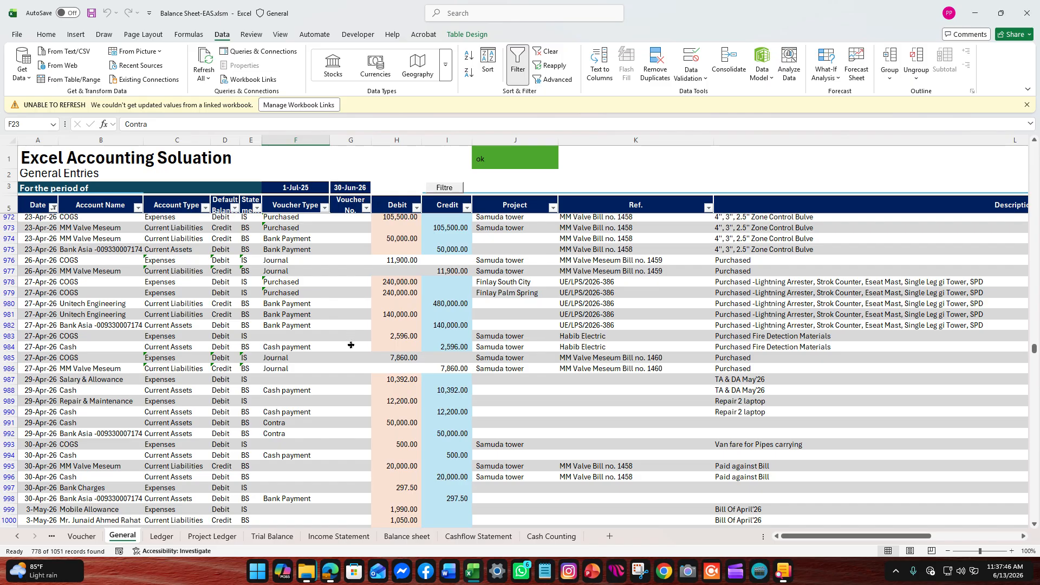
scroll(353, 359, "down", 16)
scroll(312, 438, "up", 7)
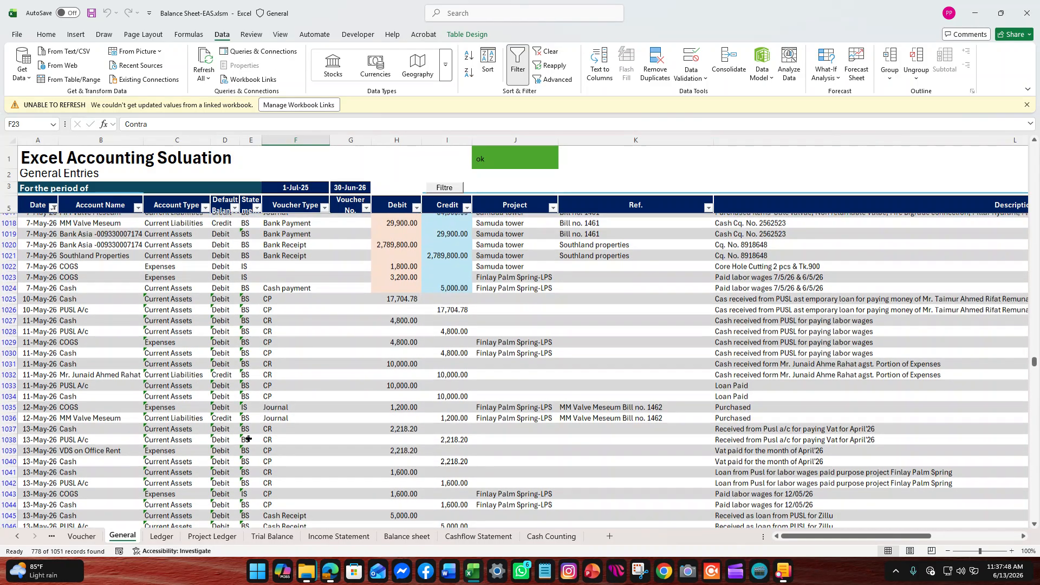
scroll(321, 391, "down", 8)
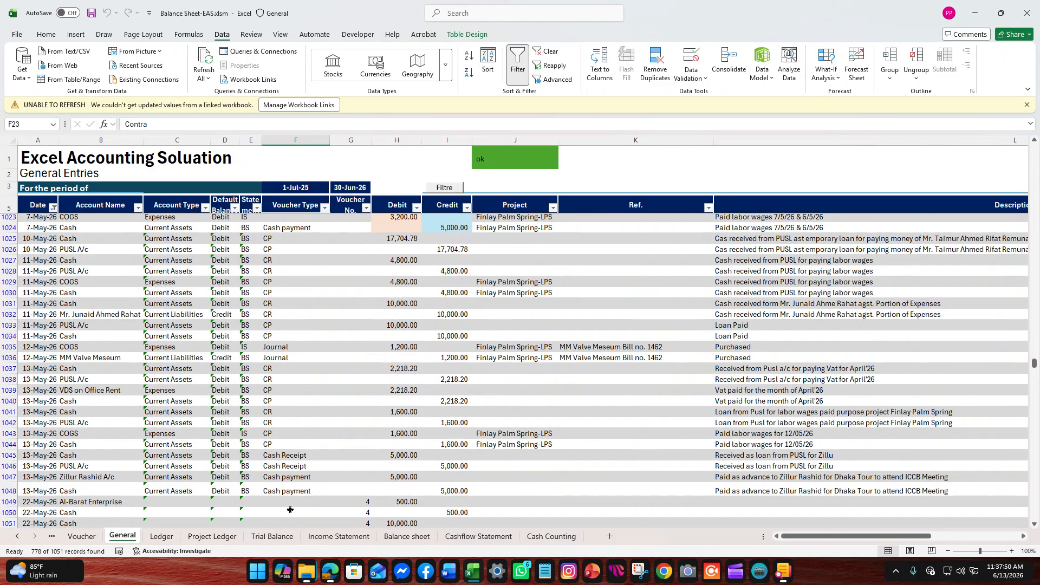
Set the Trial Balance period to start on 7/1/25 and end on 6/30/26.
left_click(273, 537)
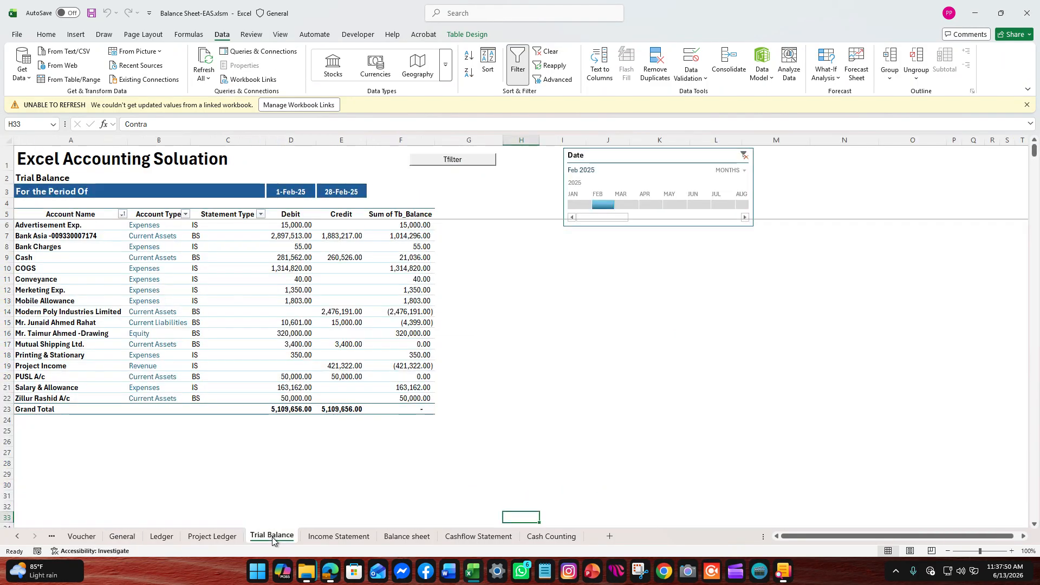
left_click(286, 195)
type("7/1/")
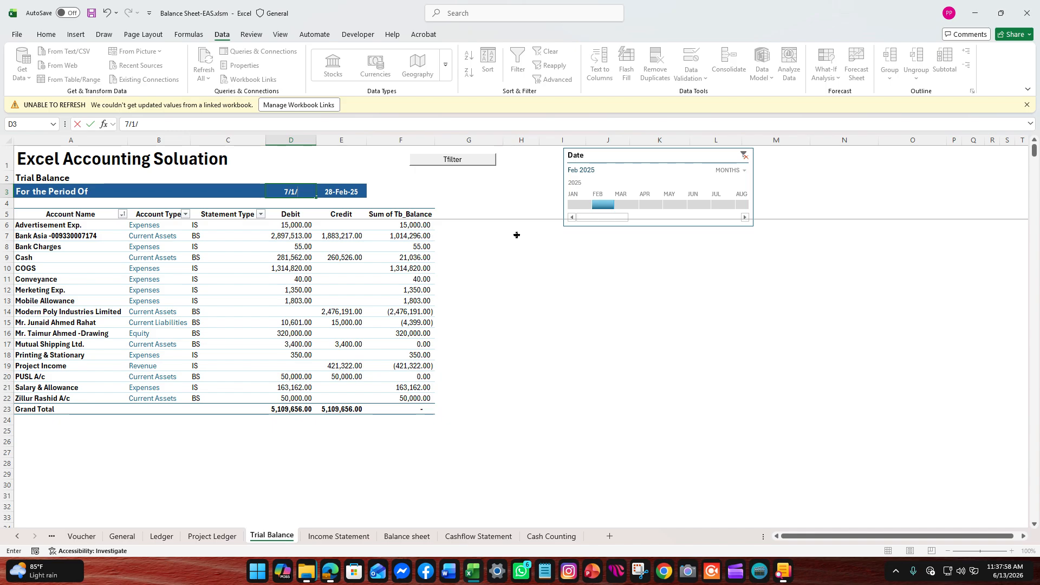
type("25")
key("Tab")
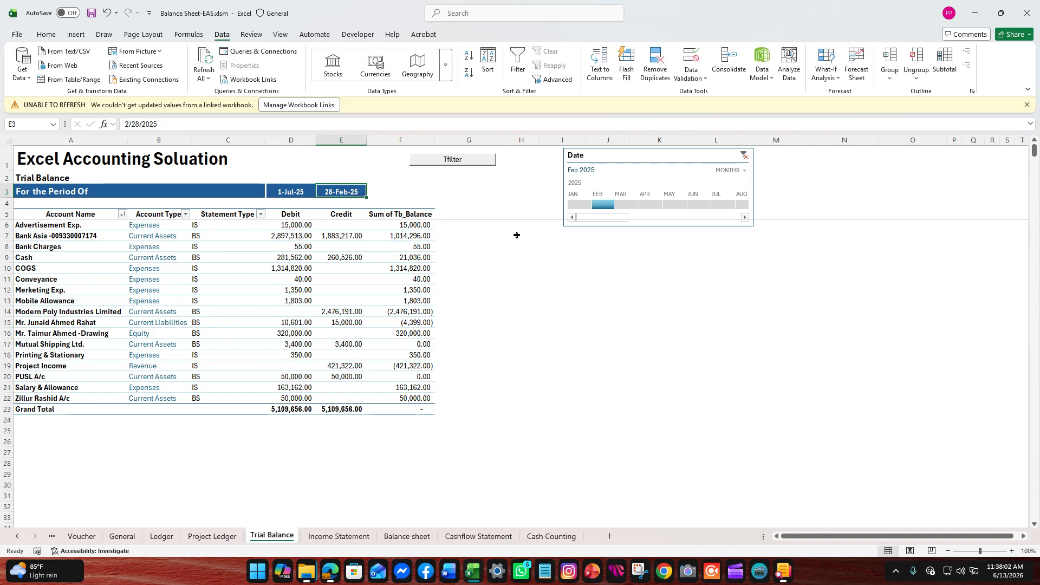
type("6/30/26")
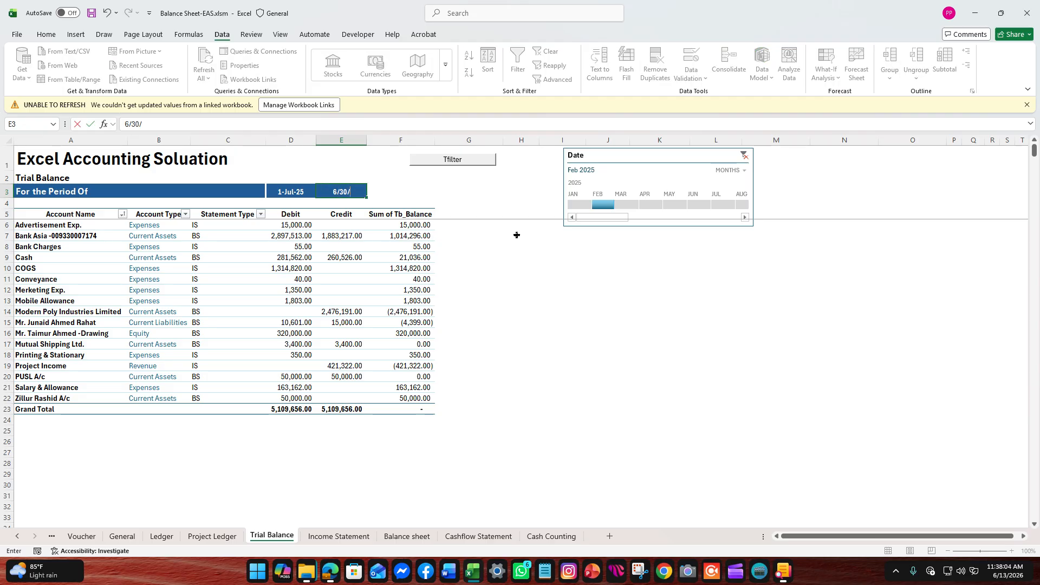
key("Return")
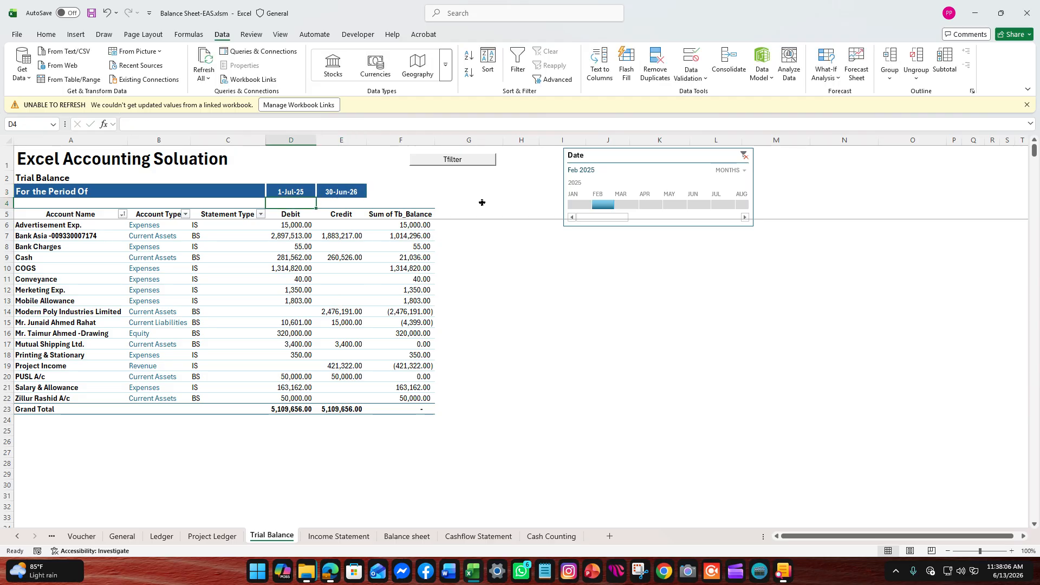
Apply the date filter to the Trial Balance and check its accounts down to the grand total.
left_click(456, 161)
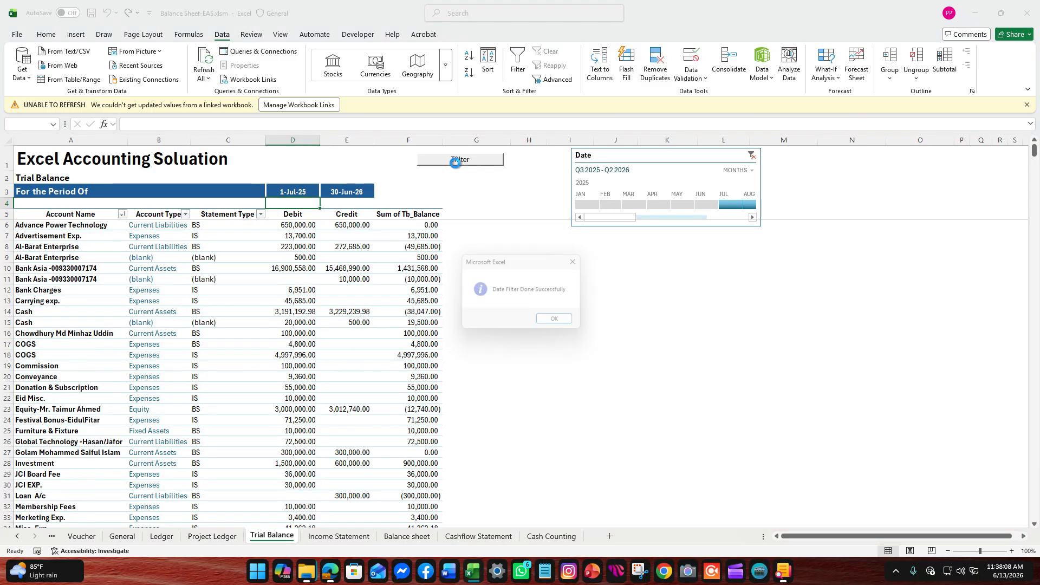
left_click(561, 324)
scroll(344, 319, "down", 16)
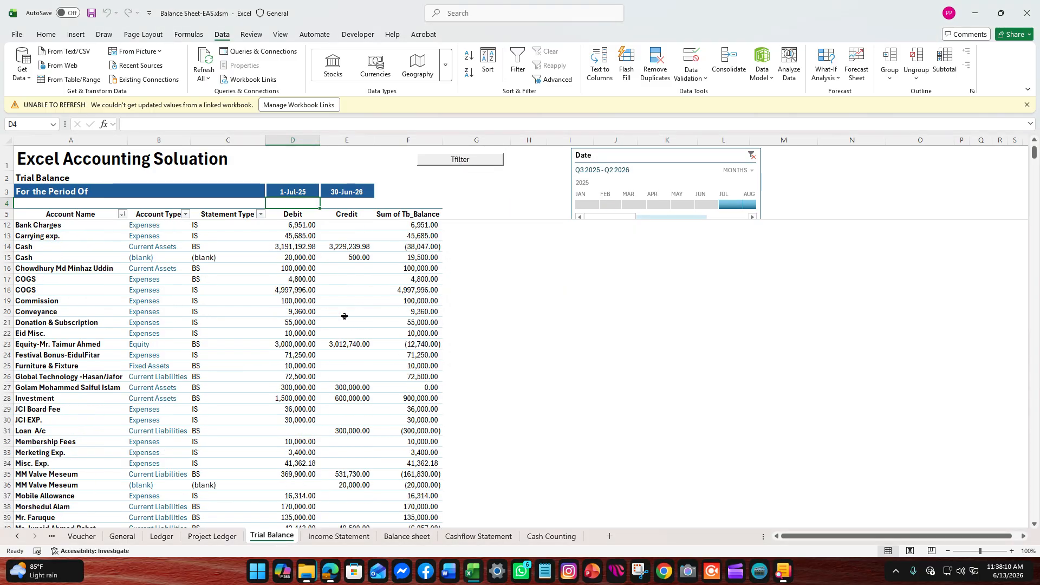
scroll(342, 330, "down", 2)
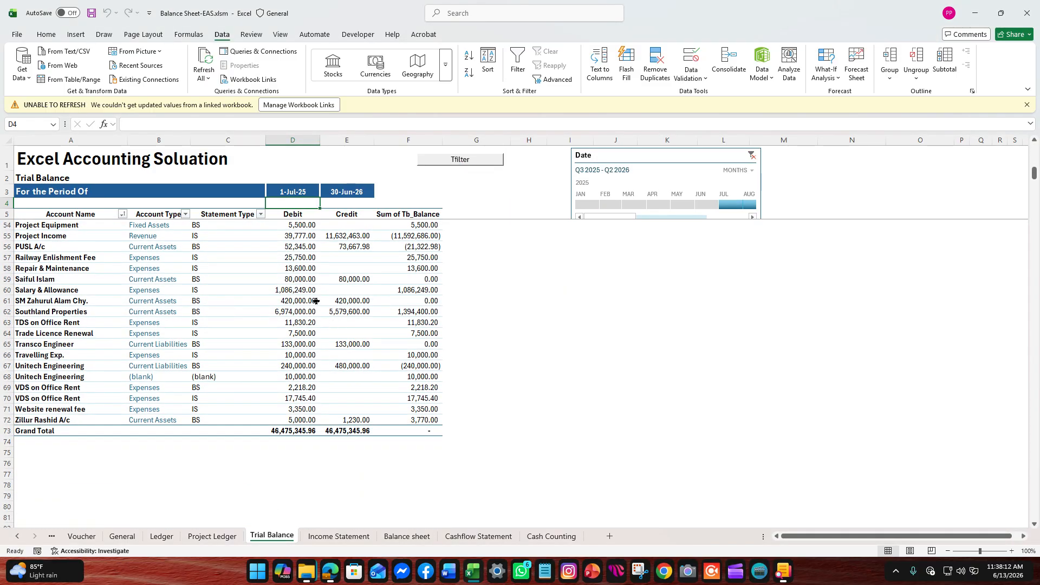
scroll(298, 302, "up", 6)
Regenerate the Income Statement for the Trial Balance period and review it from revenue down to net profit before tax.
left_click(350, 537)
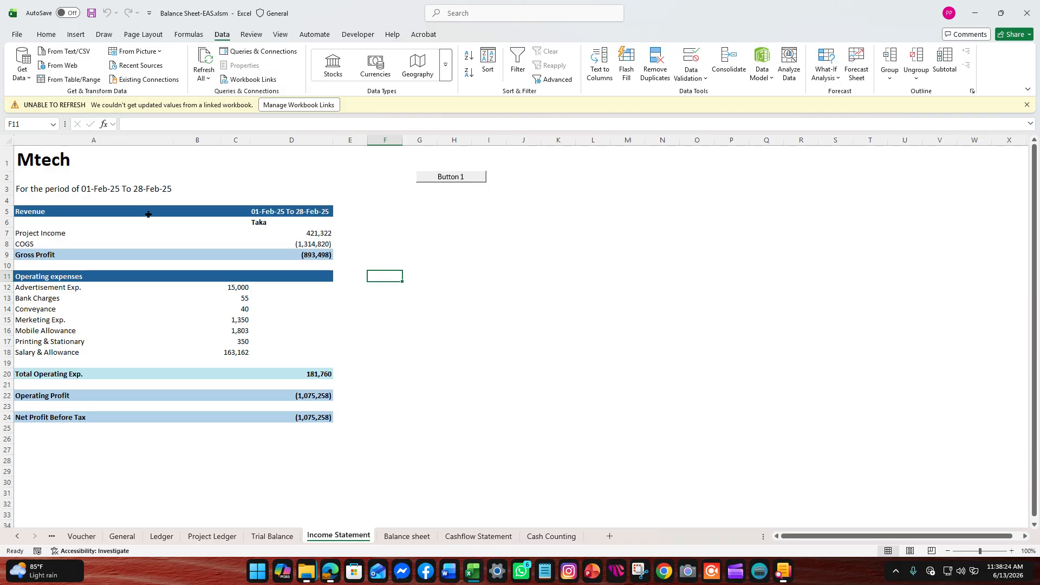
left_click(448, 179)
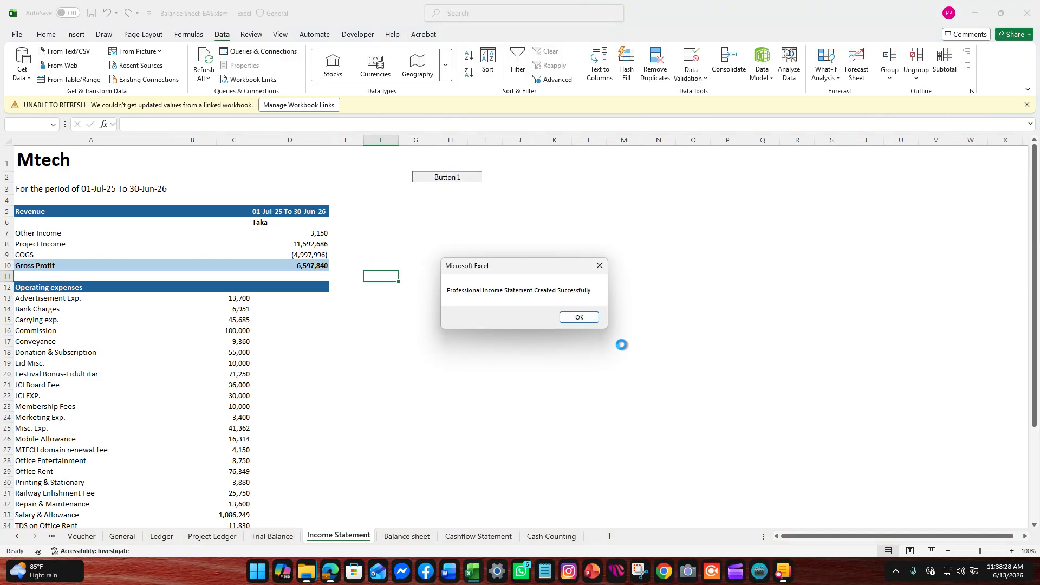
left_click(579, 317)
scroll(248, 287, "down", 8)
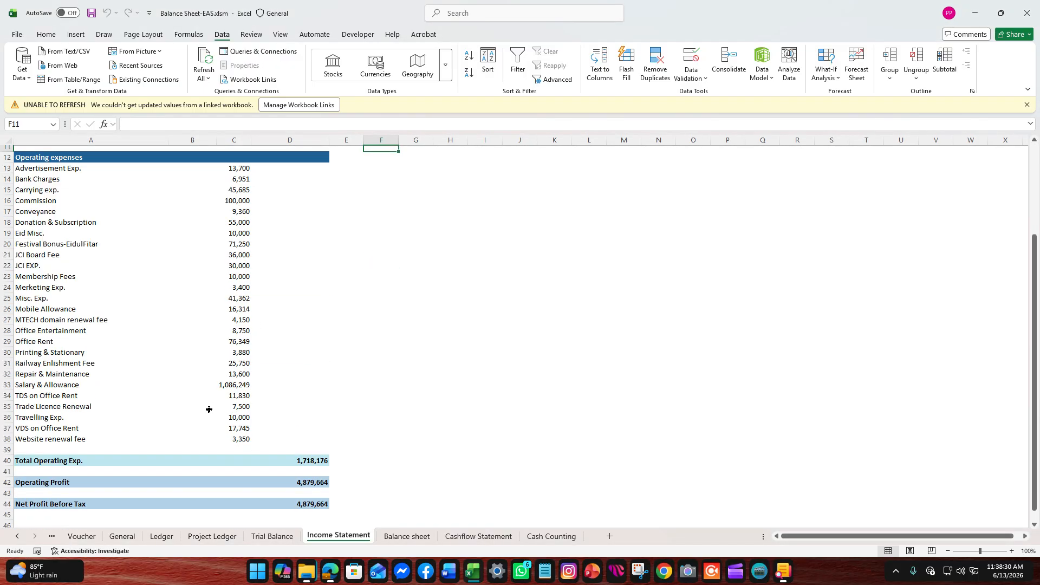
scroll(269, 395, "up", 3)
scroll(283, 384, "up", 5)
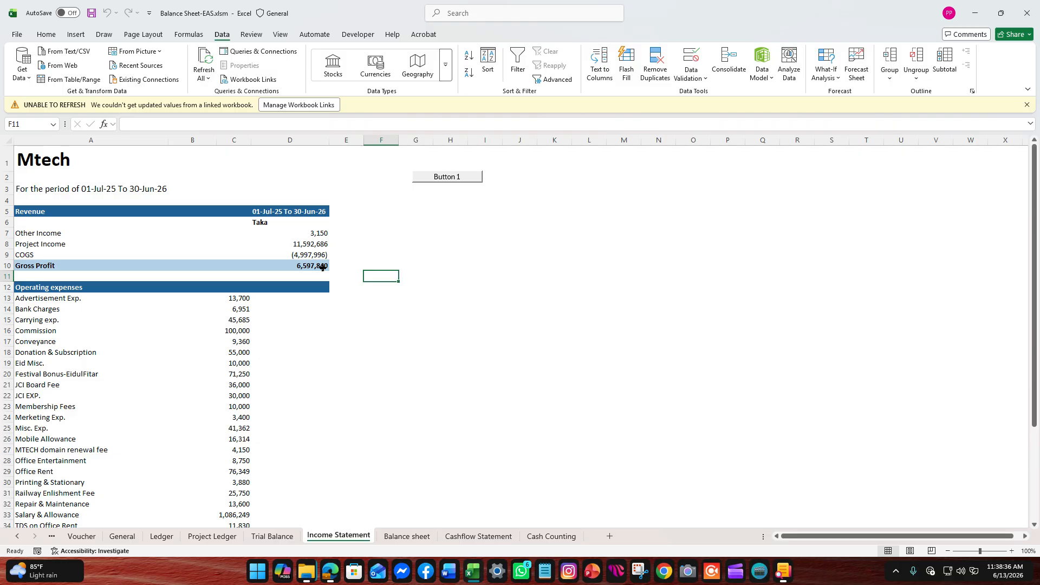
scroll(322, 268, "down", 5)
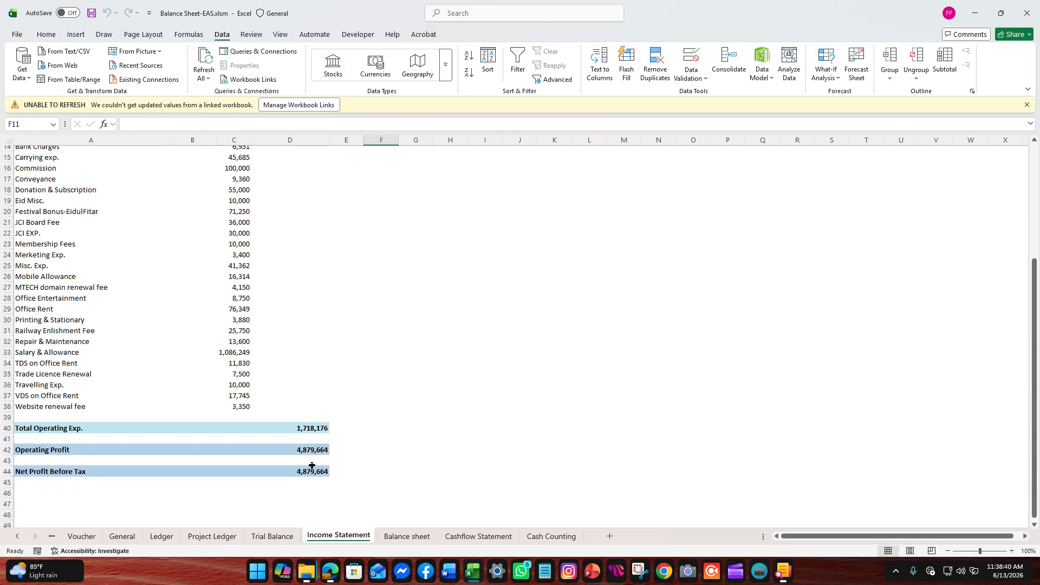
scroll(365, 448, "up", 5)
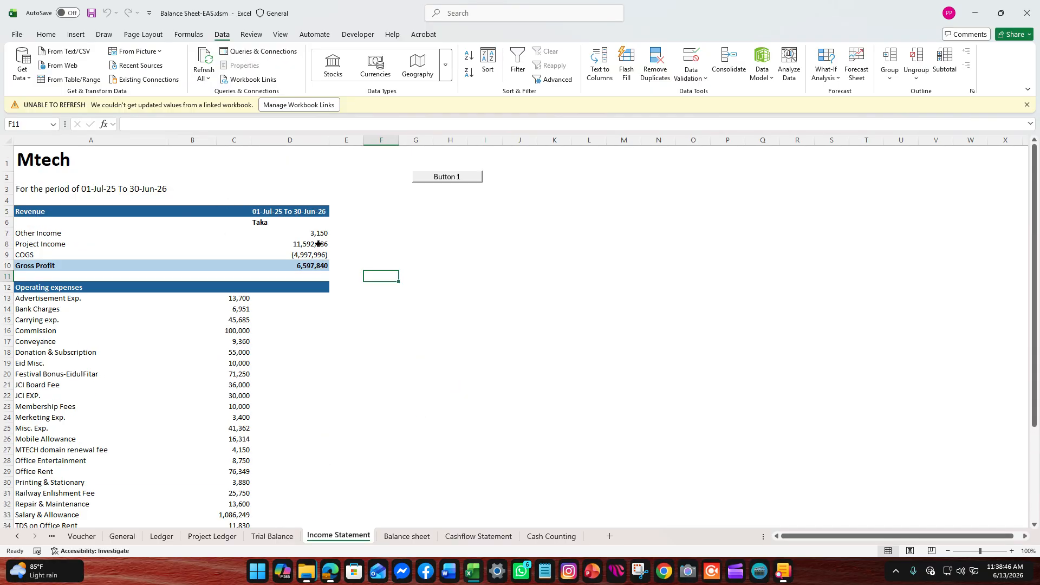
Check the existing Balance sheet against the account list on the Trial Balance sheet, and return to the Balance sheet.
left_click(426, 537)
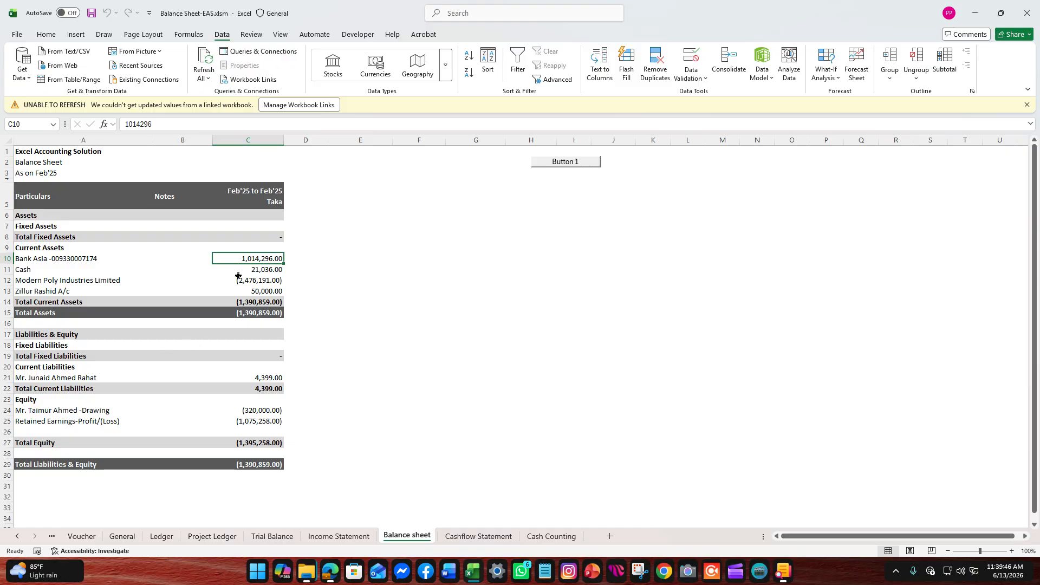
left_click(272, 538)
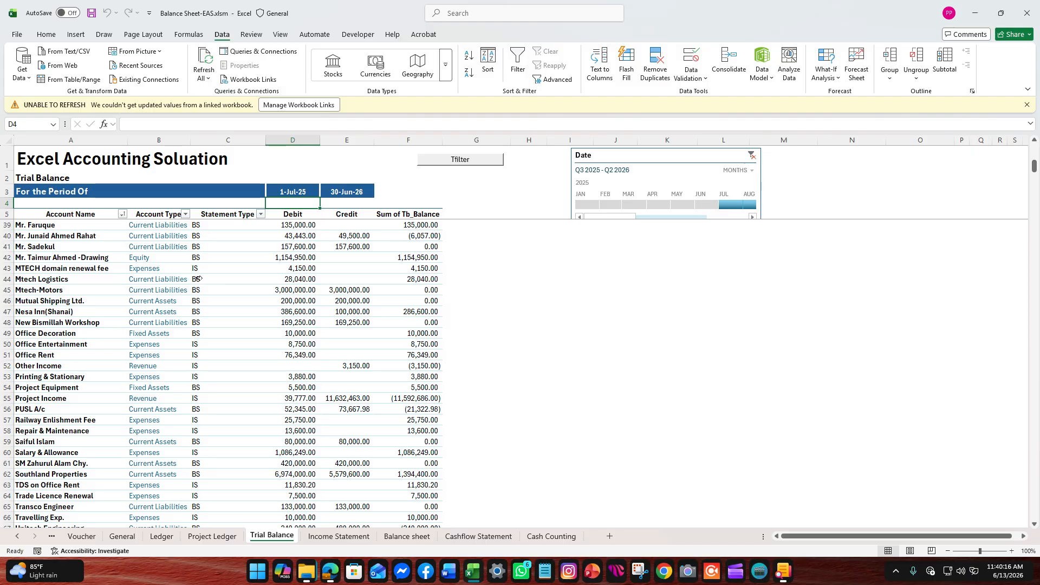
left_click(395, 539)
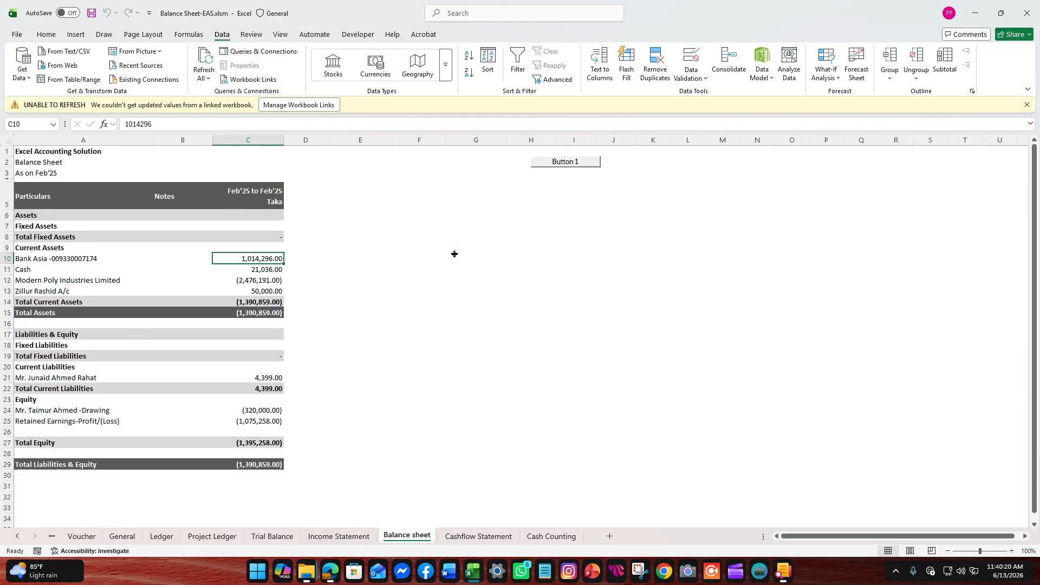
Inspect which macro is assigned to the Balance sheet's Button 1, leaving the assignment as it is.
right_click(566, 166)
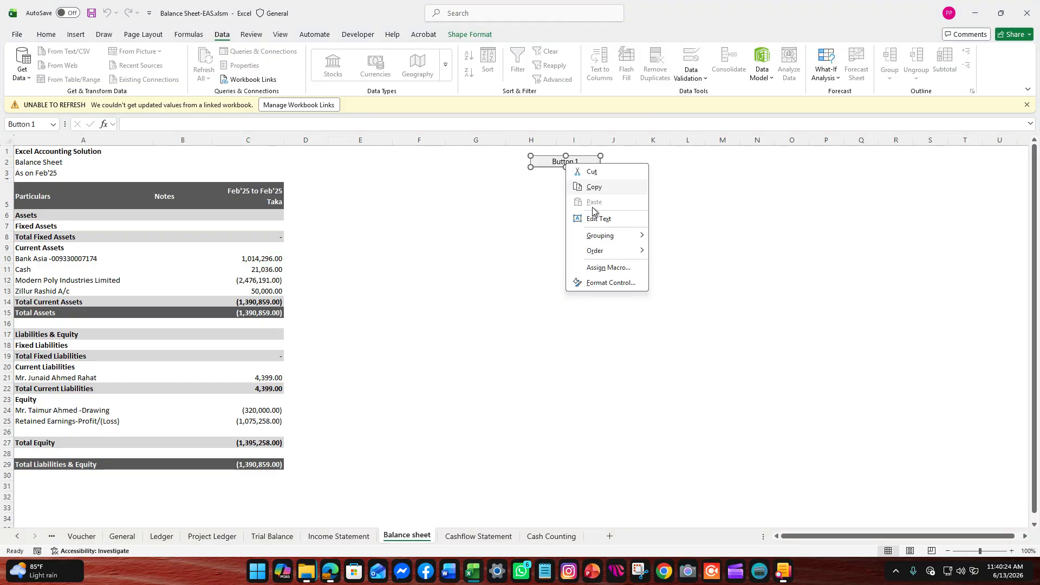
left_click(608, 267)
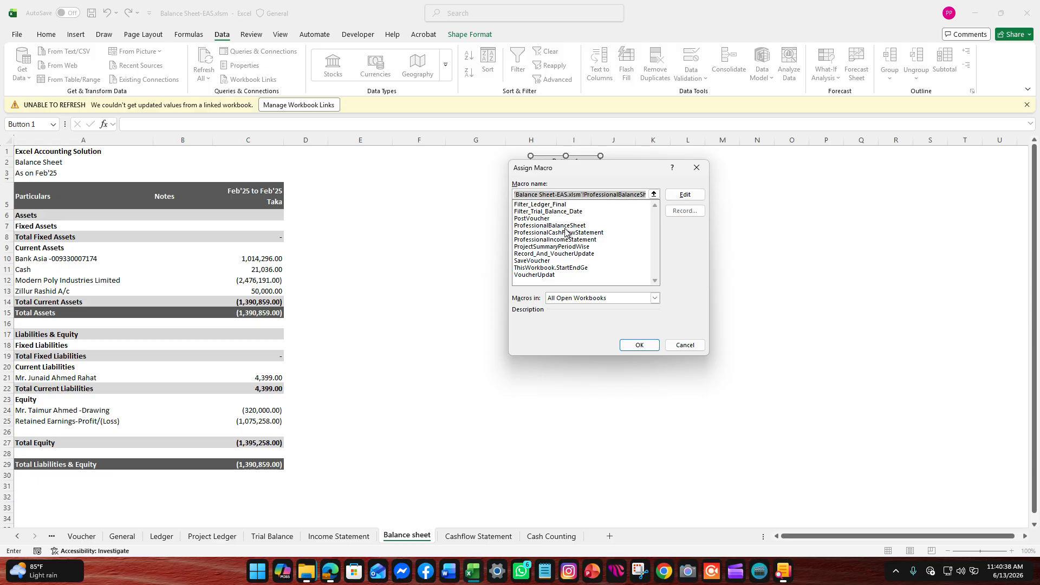
left_click(697, 173)
left_click(377, 280)
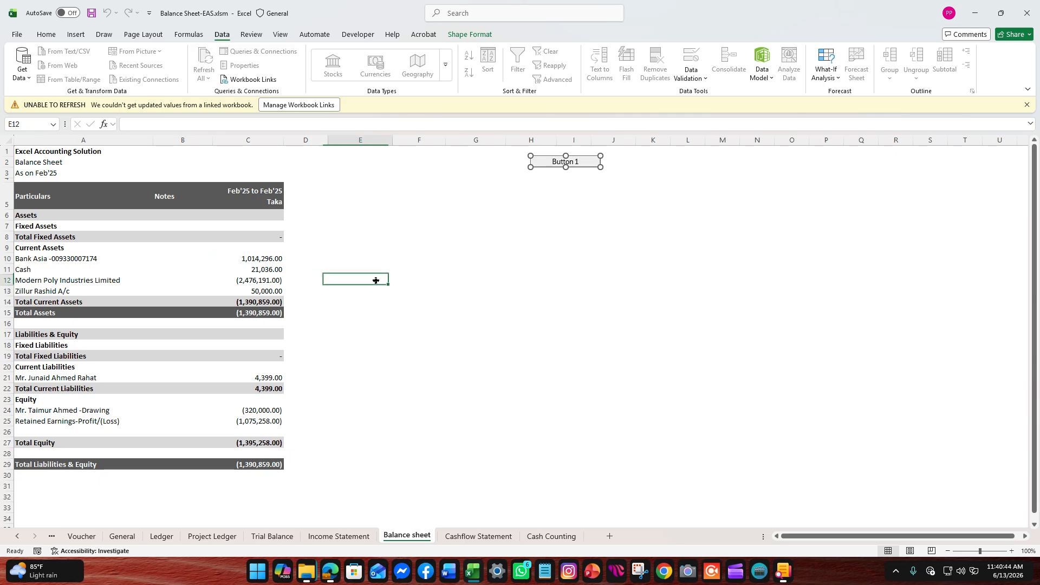
Open the workbook's VBA project, expand its Modules folder and view the code of Module5 and Module8.
left_click(356, 35)
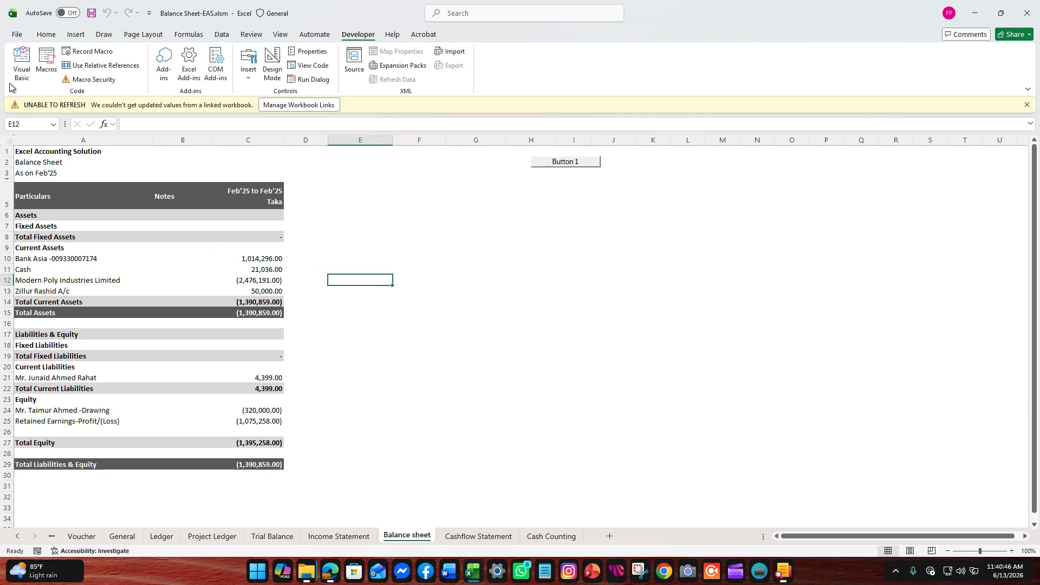
left_click(16, 70)
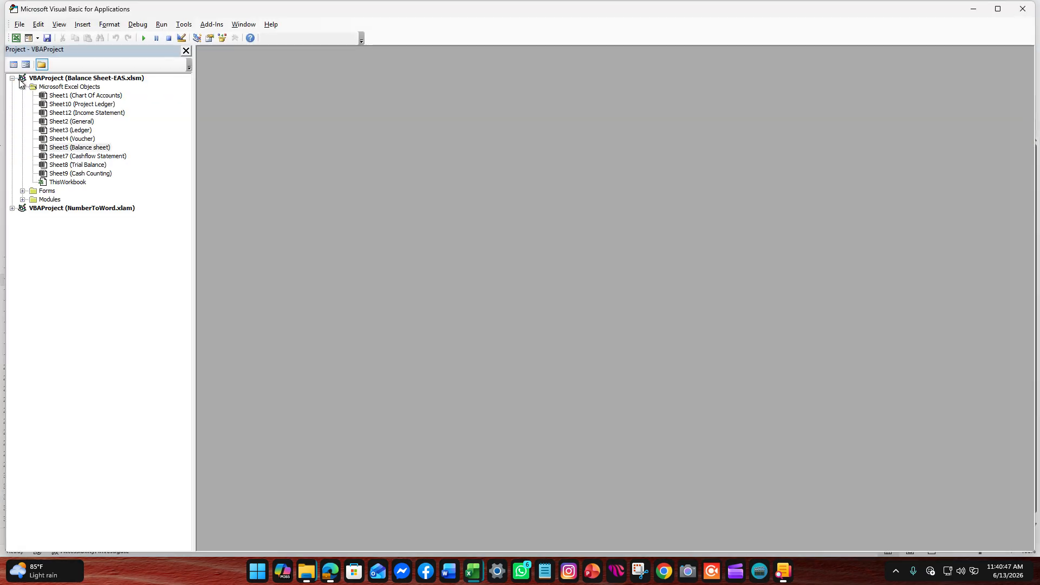
left_click(23, 200)
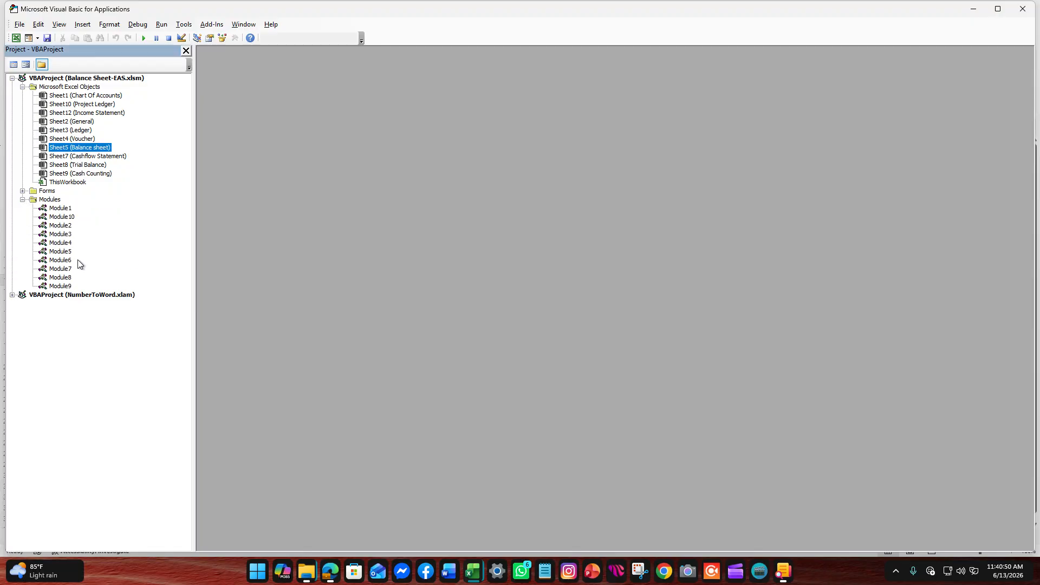
double_click(64, 252)
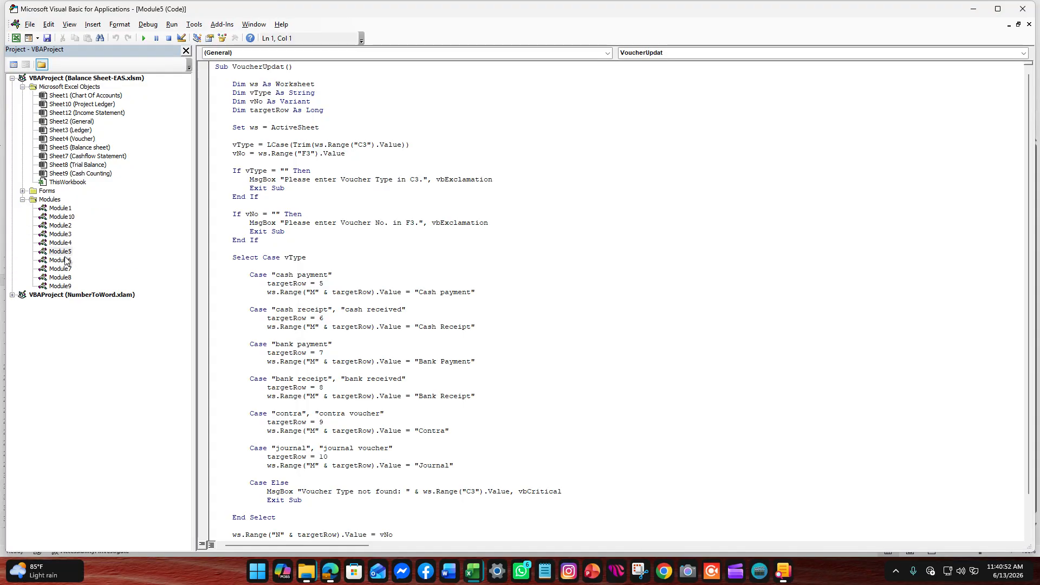
double_click(64, 277)
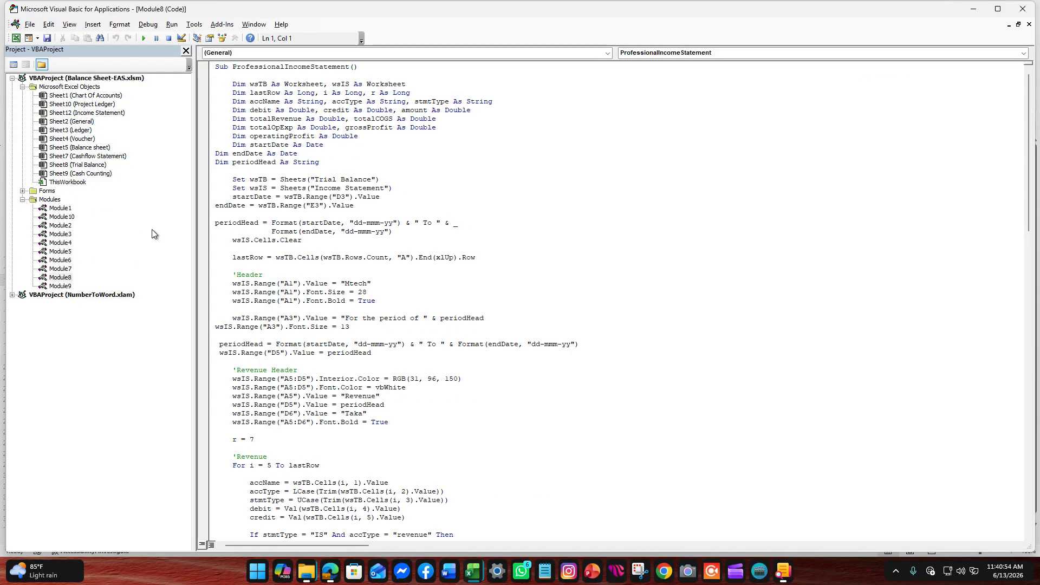
Read through the ProfessionalIncomeStatement macro code from start to end, and return to the workbook.
left_click(69, 287)
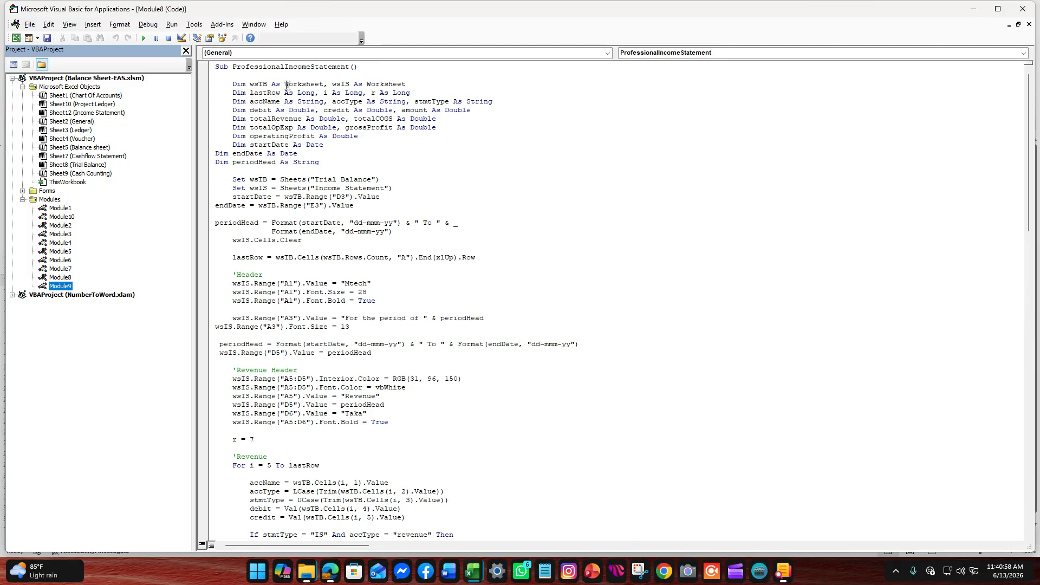
scroll(506, 331, "down", 19)
scroll(506, 330, "down", 18)
scroll(460, 355, "up", 9)
scroll(460, 355, "up", 20)
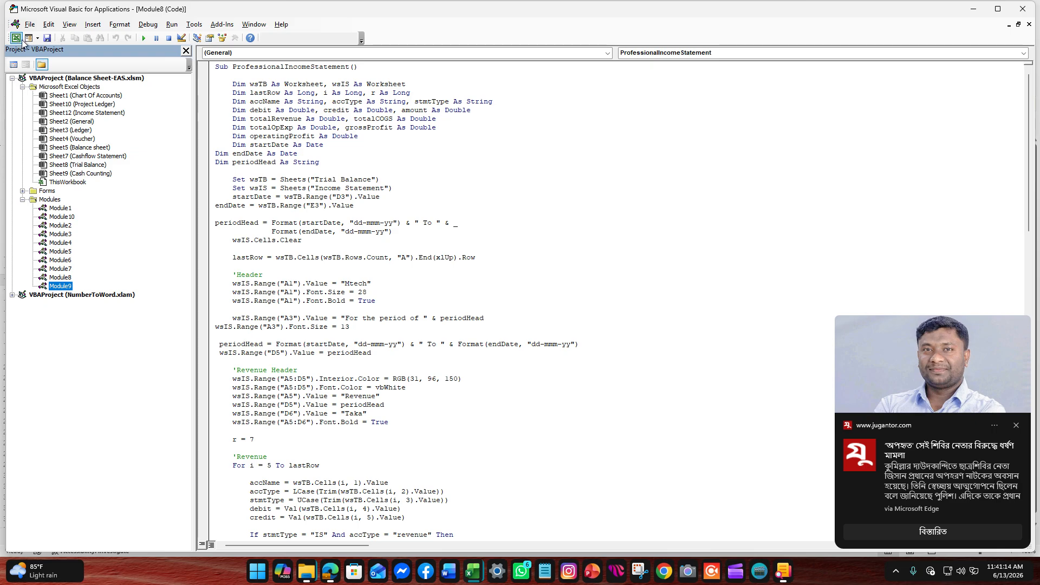
left_click(1016, 426)
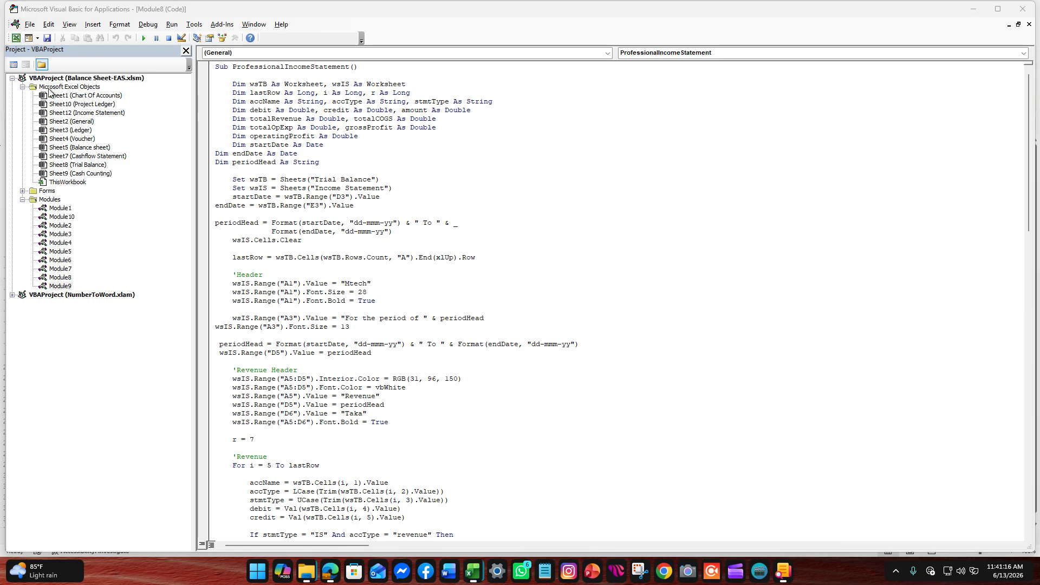
left_click(15, 37)
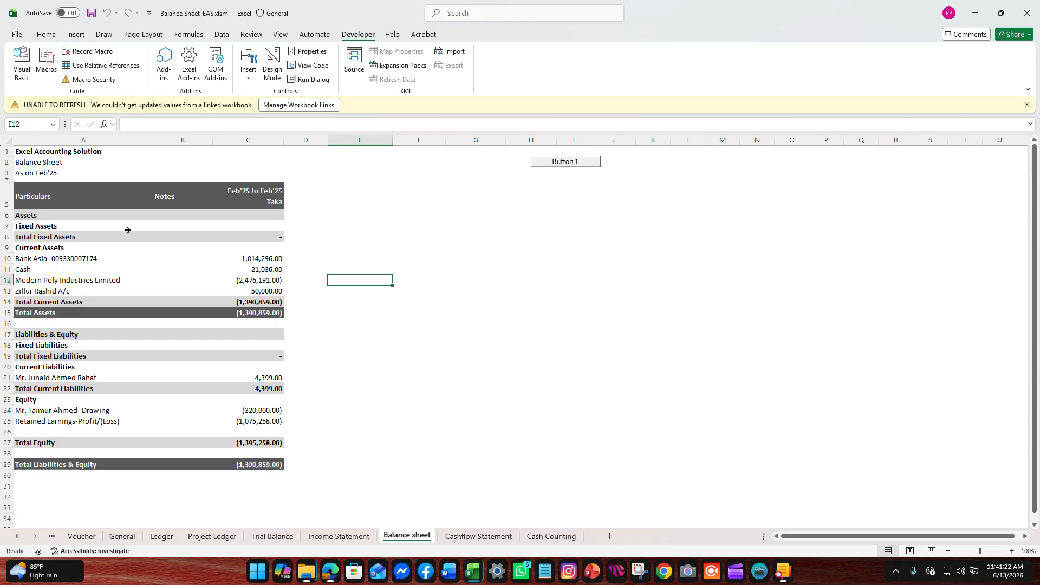
Regenerate the Balance Sheet for the Trial Balance period and compare its total assets with total liabilities and equity.
left_click(564, 161)
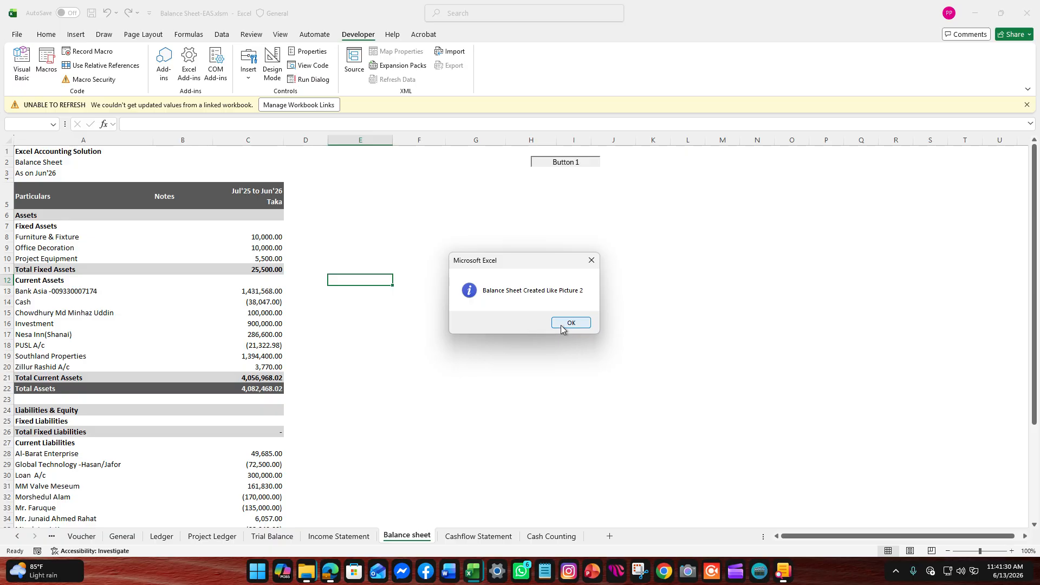
left_click(562, 328)
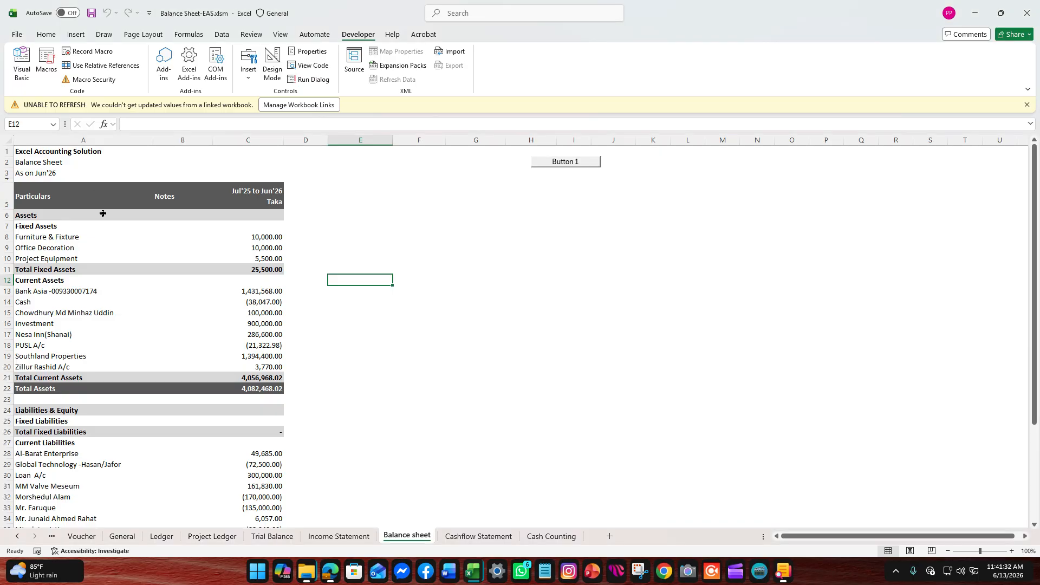
scroll(218, 281, "down", 3)
scroll(373, 323, "down", 4)
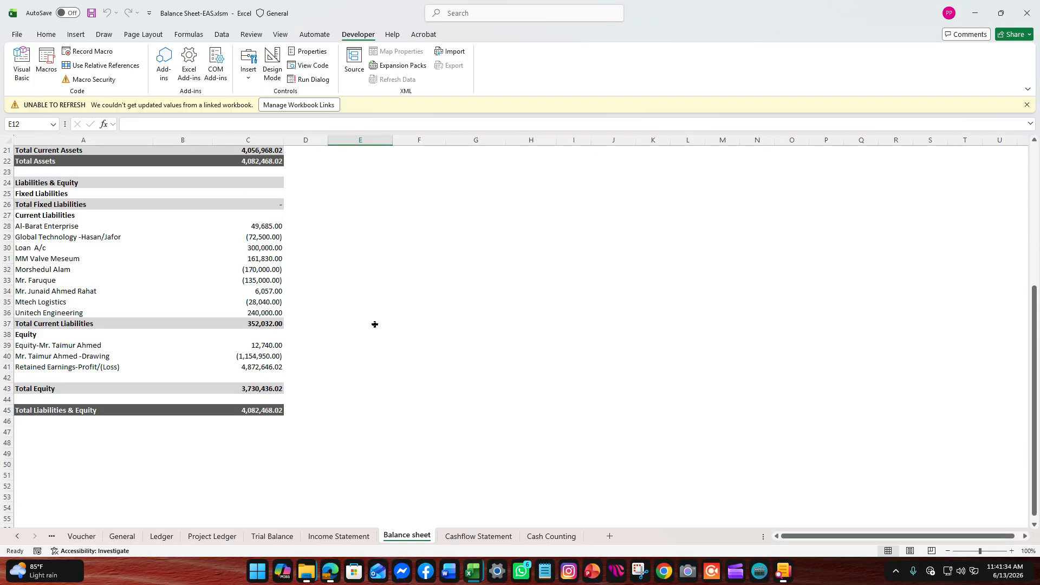
scroll(373, 323, "up", 4)
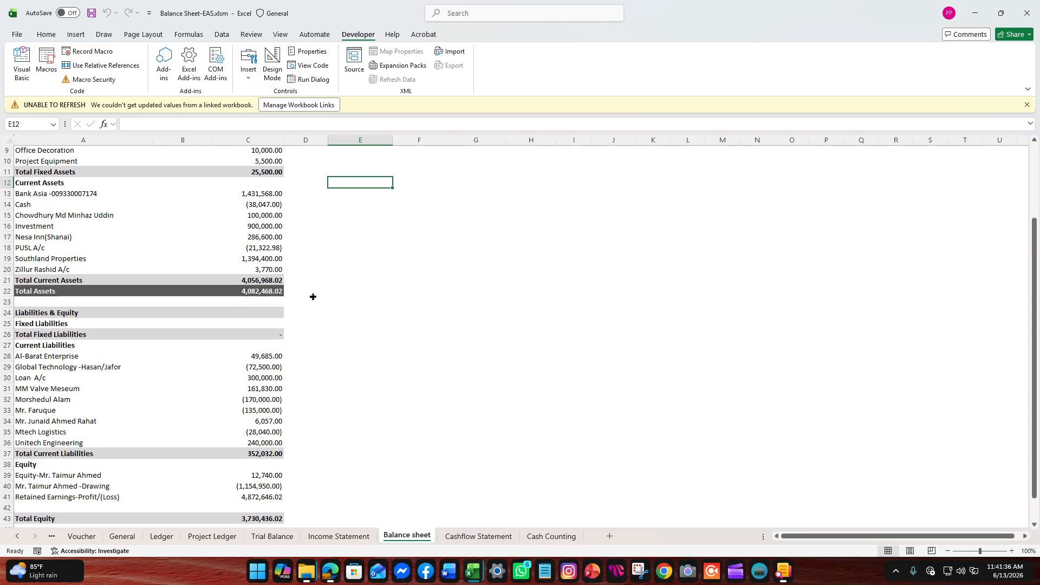
left_click(314, 297)
scroll(312, 311, "down", 3)
left_click(279, 441)
scroll(371, 369, "up", 4)
scroll(371, 367, "up", 2)
scroll(372, 367, "down", 8)
Enter the label "Accuracy check" in cell B51, below the Balance Sheet totals.
left_click(165, 439)
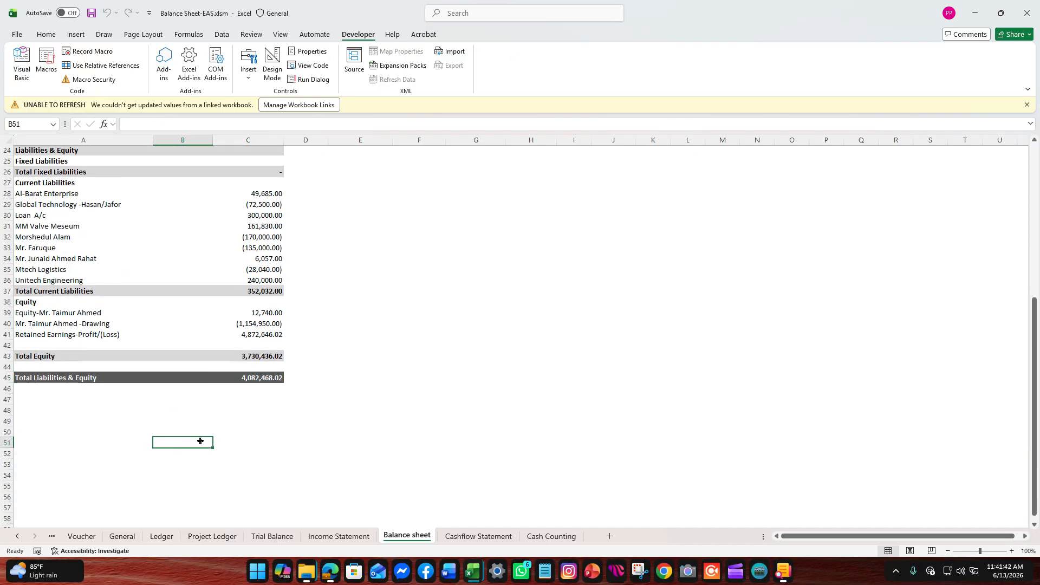
type("aCC")
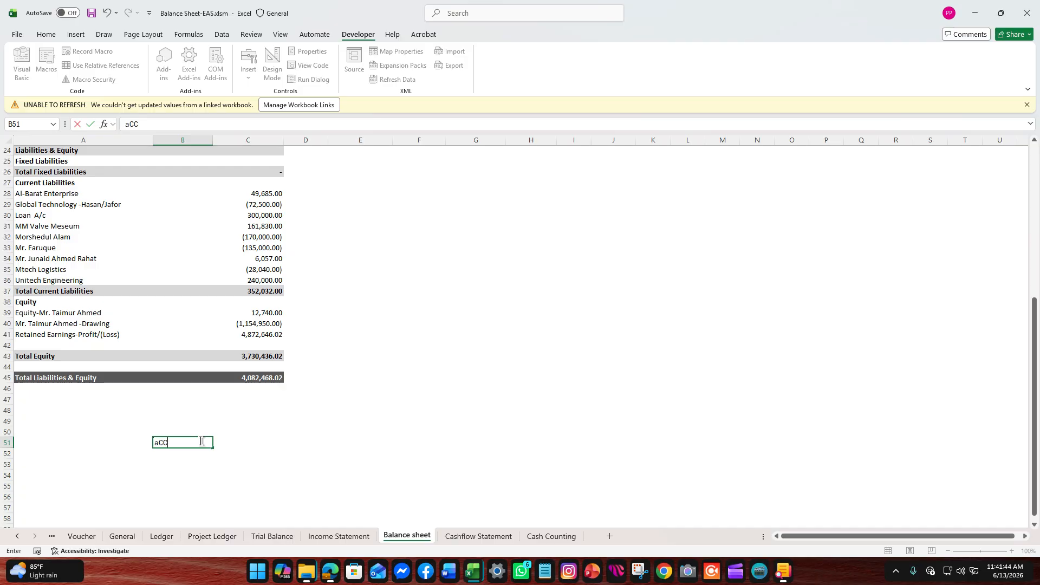
type("URACY")
Enter the formula +C22-C45 in cell C51 to subtract total liabilities and equity from total assets.
left_click(257, 435)
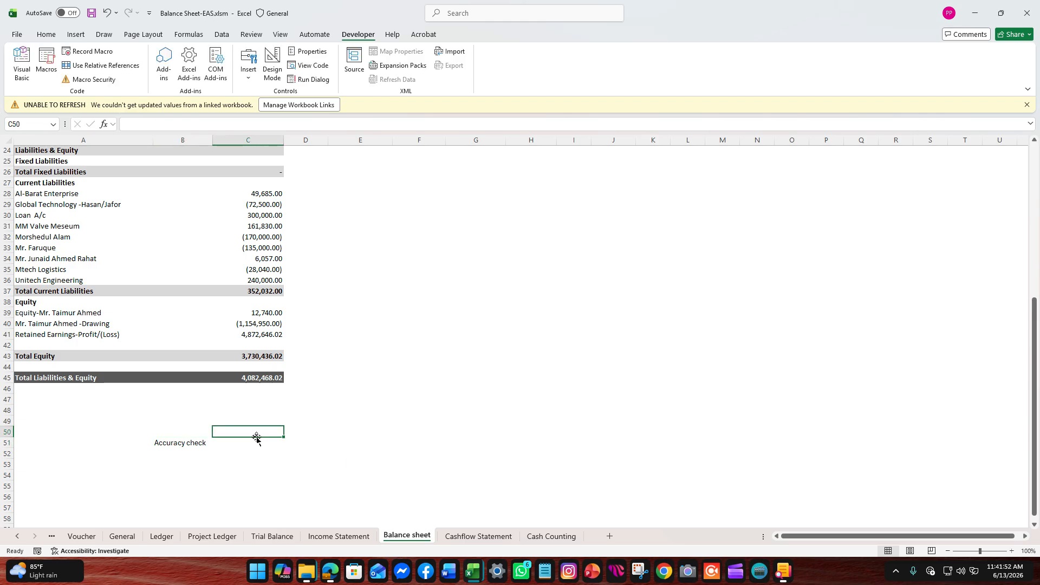
left_click(261, 442)
type("+")
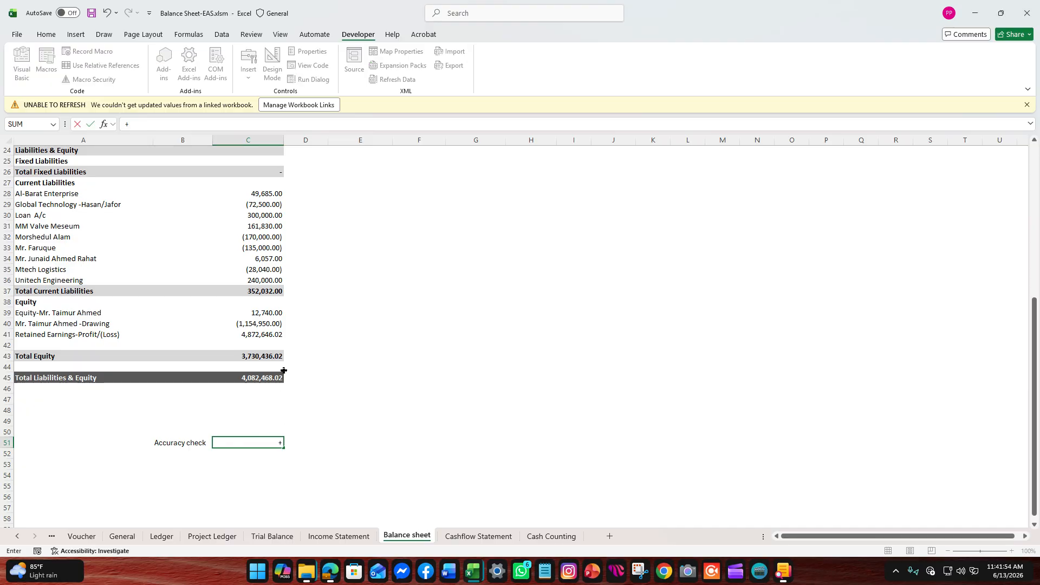
scroll(279, 307, "up", 3)
left_click(277, 228)
type("-")
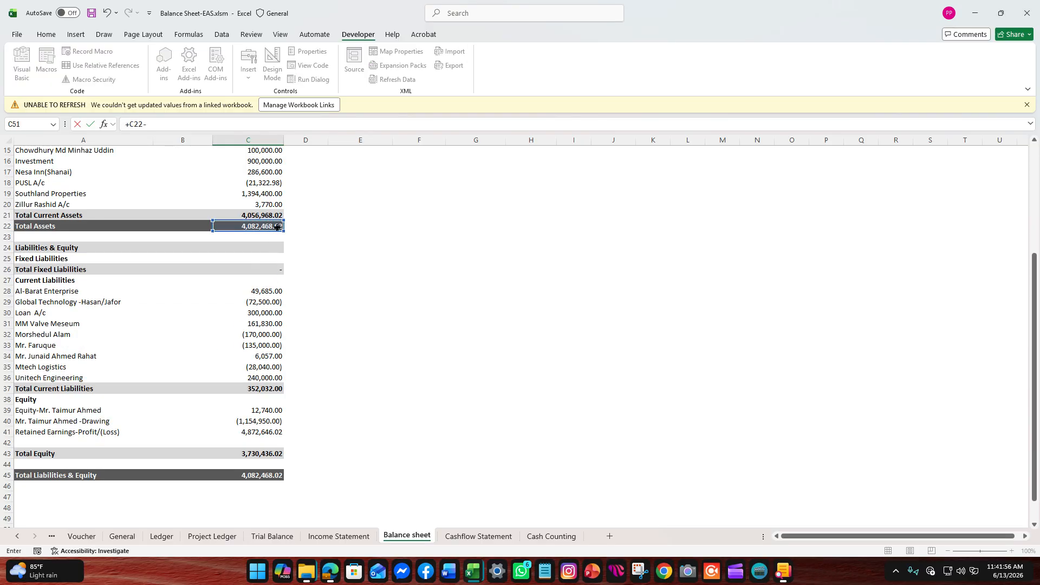
scroll(275, 401, "down", 2)
left_click(273, 414)
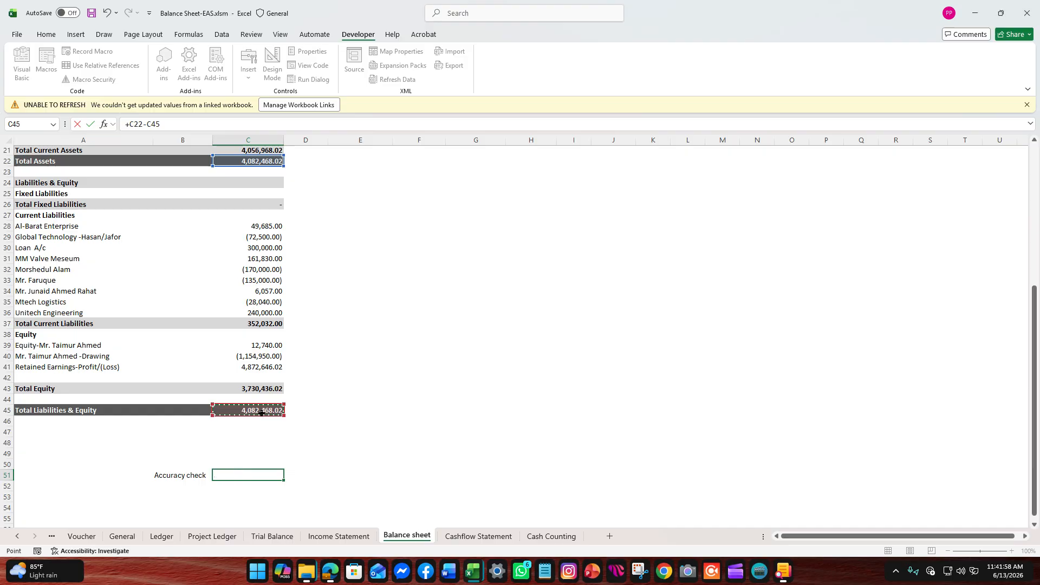
key("Return")
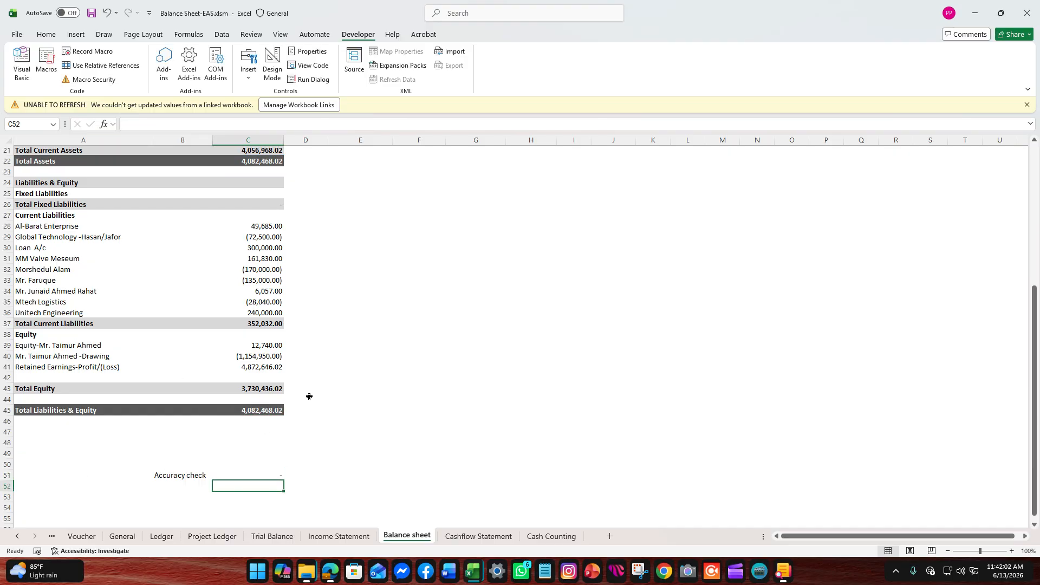
Review the regenerated Balance Sheet from its assets section down to the accuracy check and back to its heading.
scroll(304, 391, "up", 1)
scroll(215, 369, "up", 6)
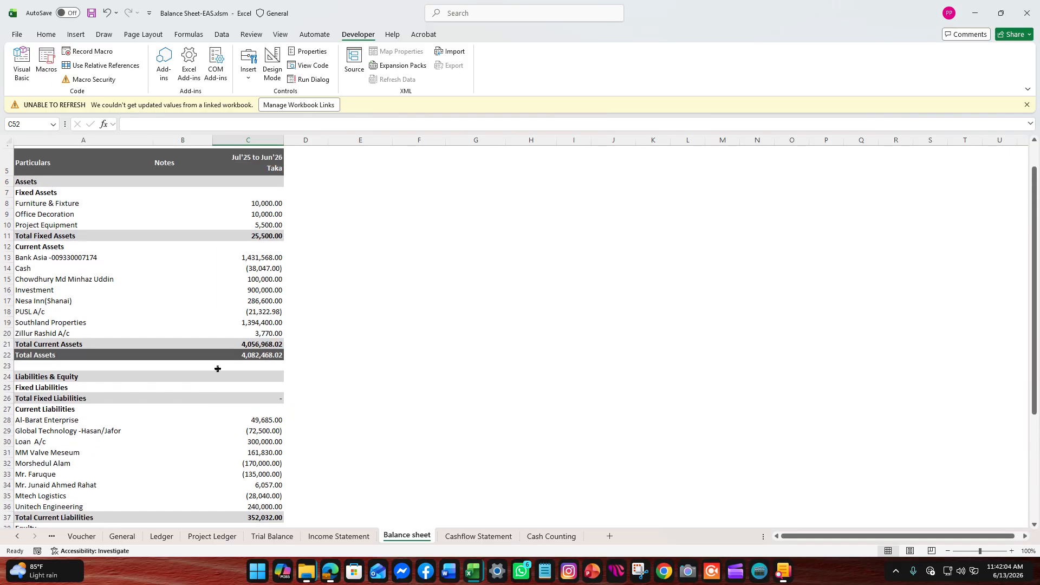
scroll(212, 343, "down", 12)
scroll(349, 398, "up", 5)
scroll(348, 399, "up", 5)
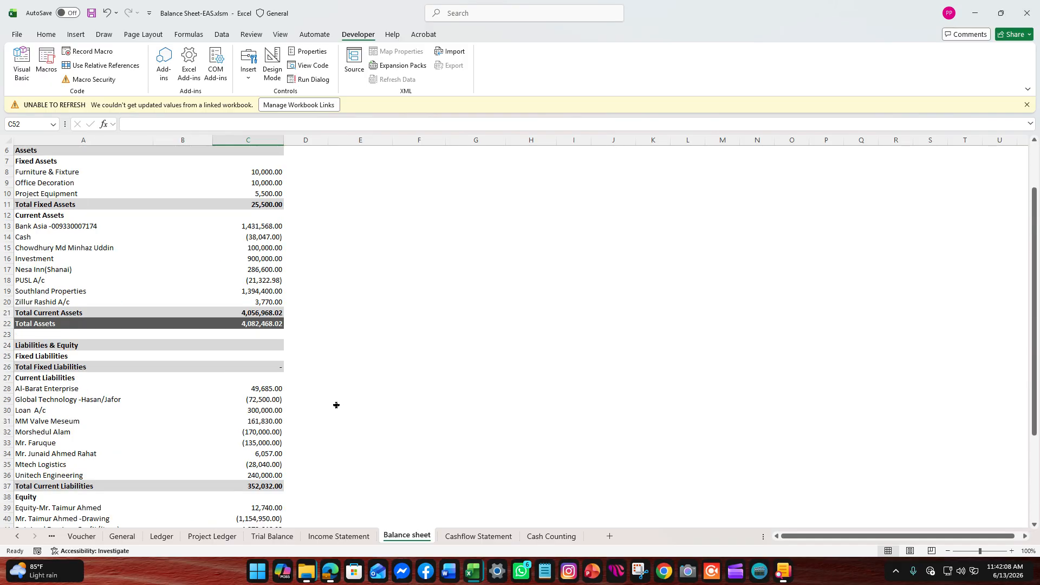
scroll(337, 405, "up", 2)
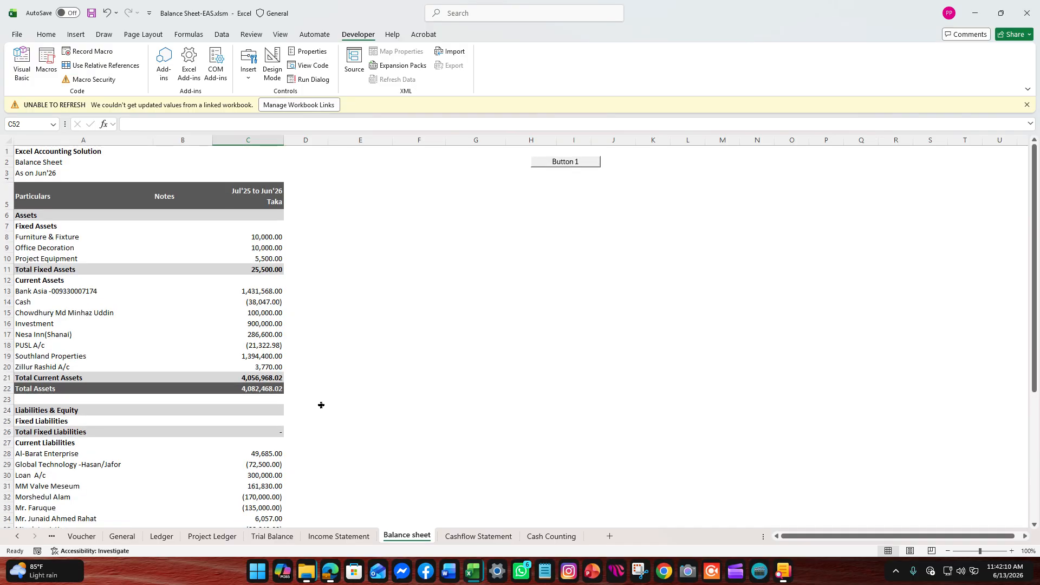